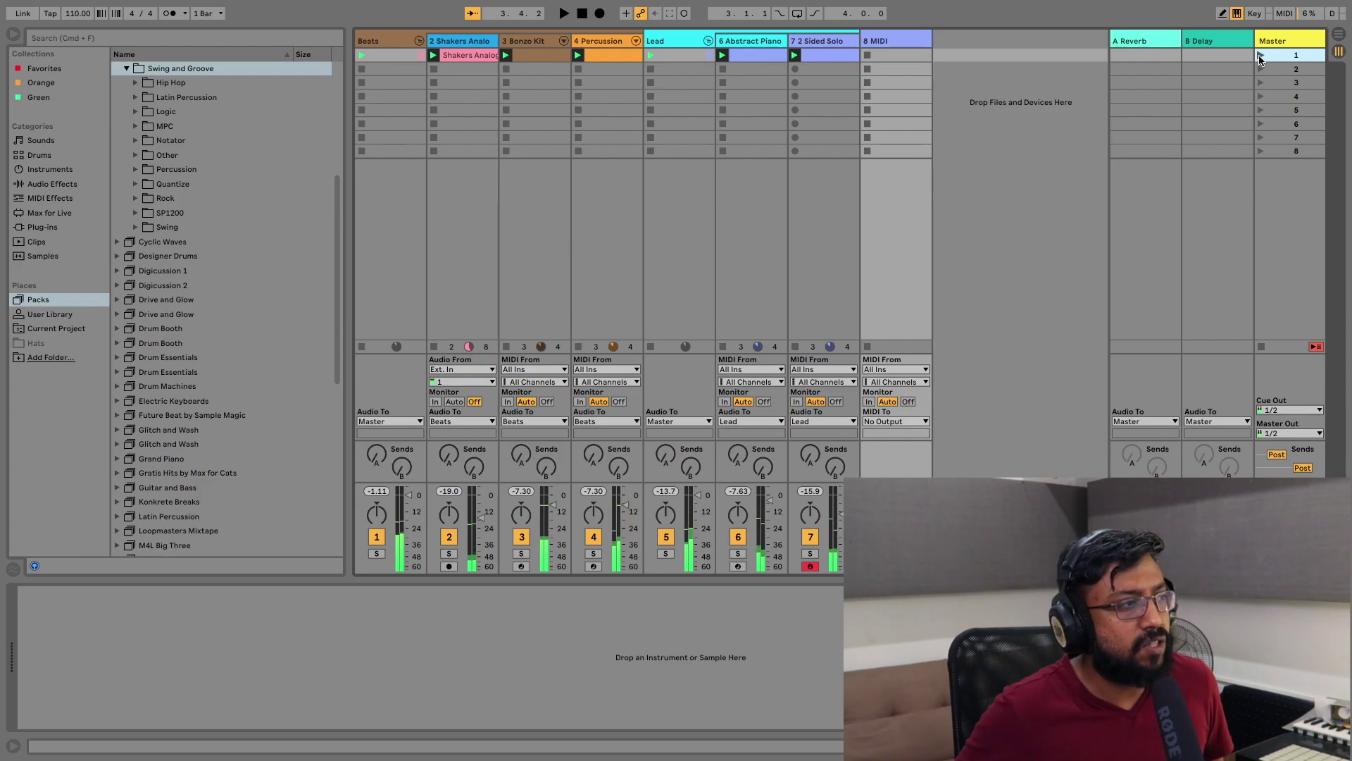
# Halt the currently playing set with the Space bar
pyautogui.press('space')
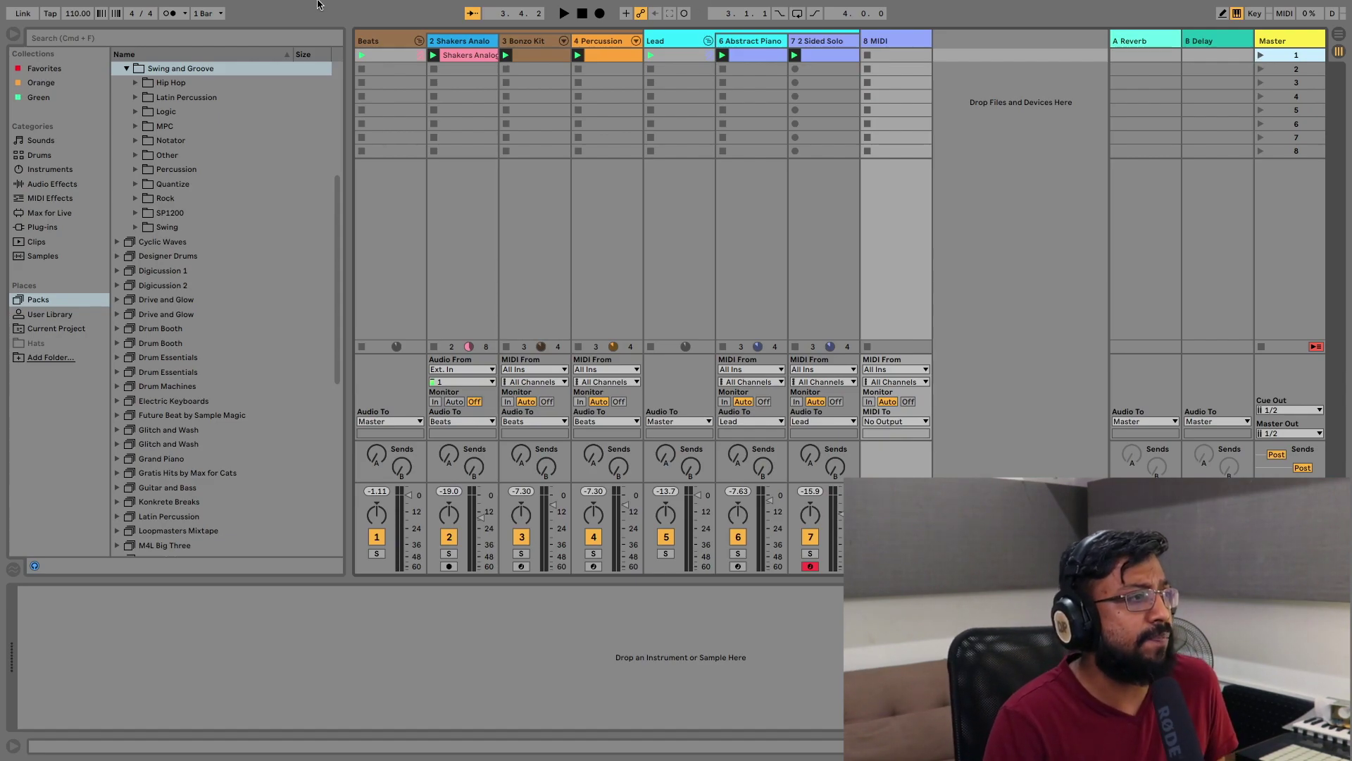
# Play the set, solo Shakers, Bonzo Kit, then Percussion in turn, and show the Groove Pool
pyautogui.click(382, 40)
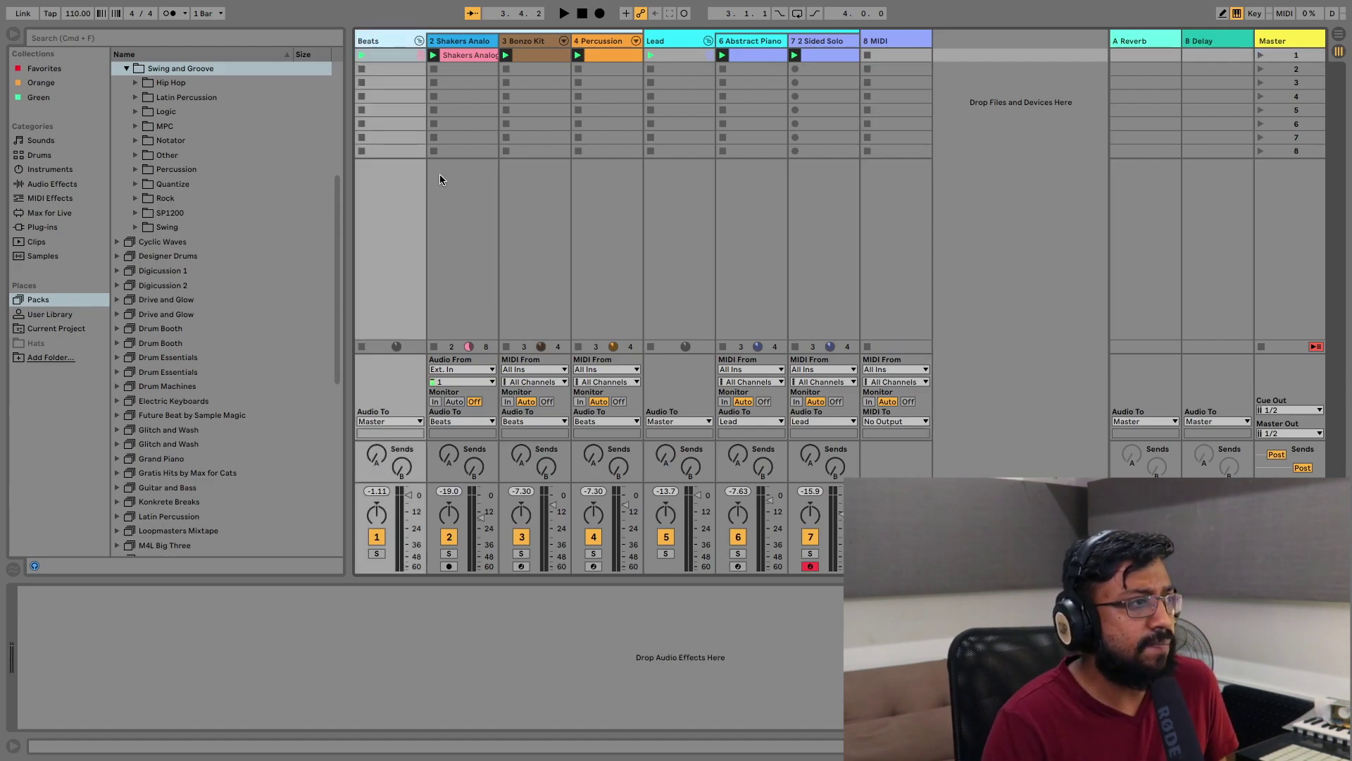
pyautogui.click(463, 42)
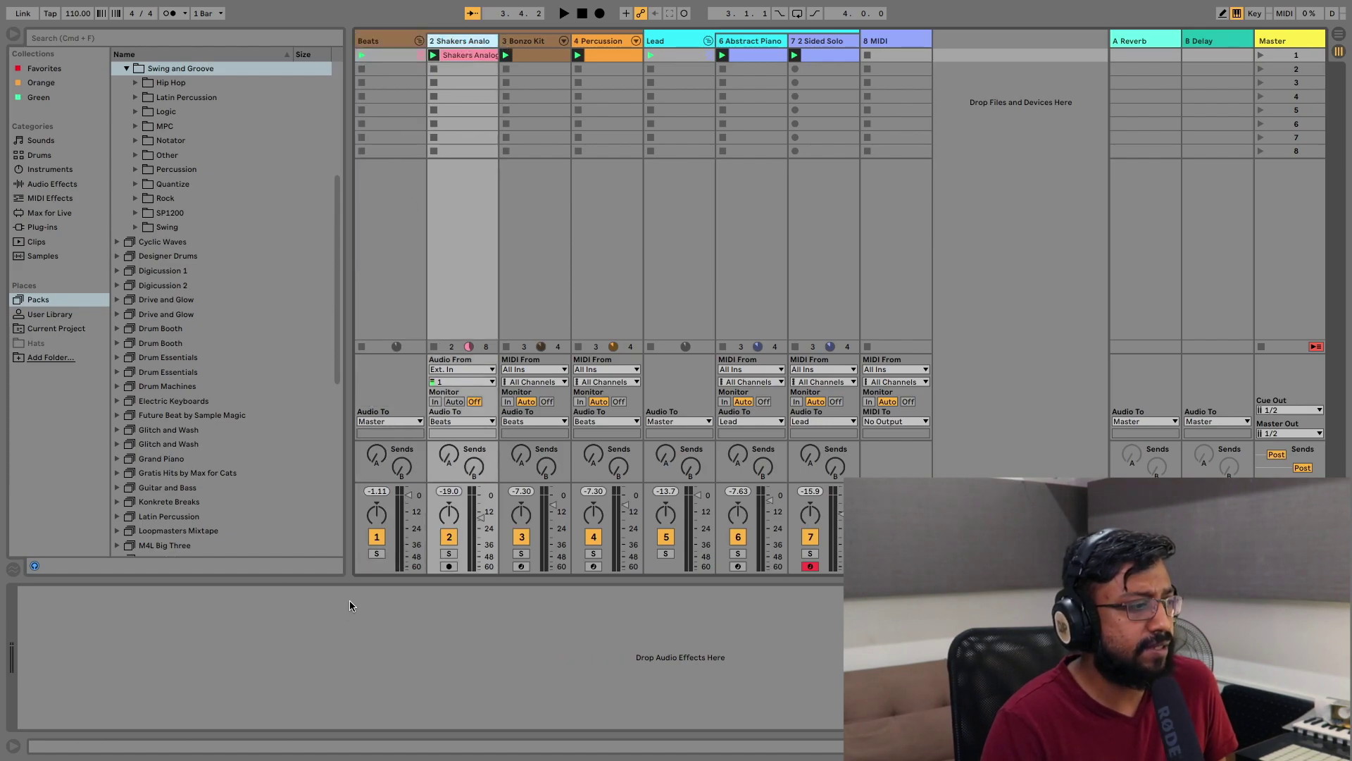
pyautogui.press('space')
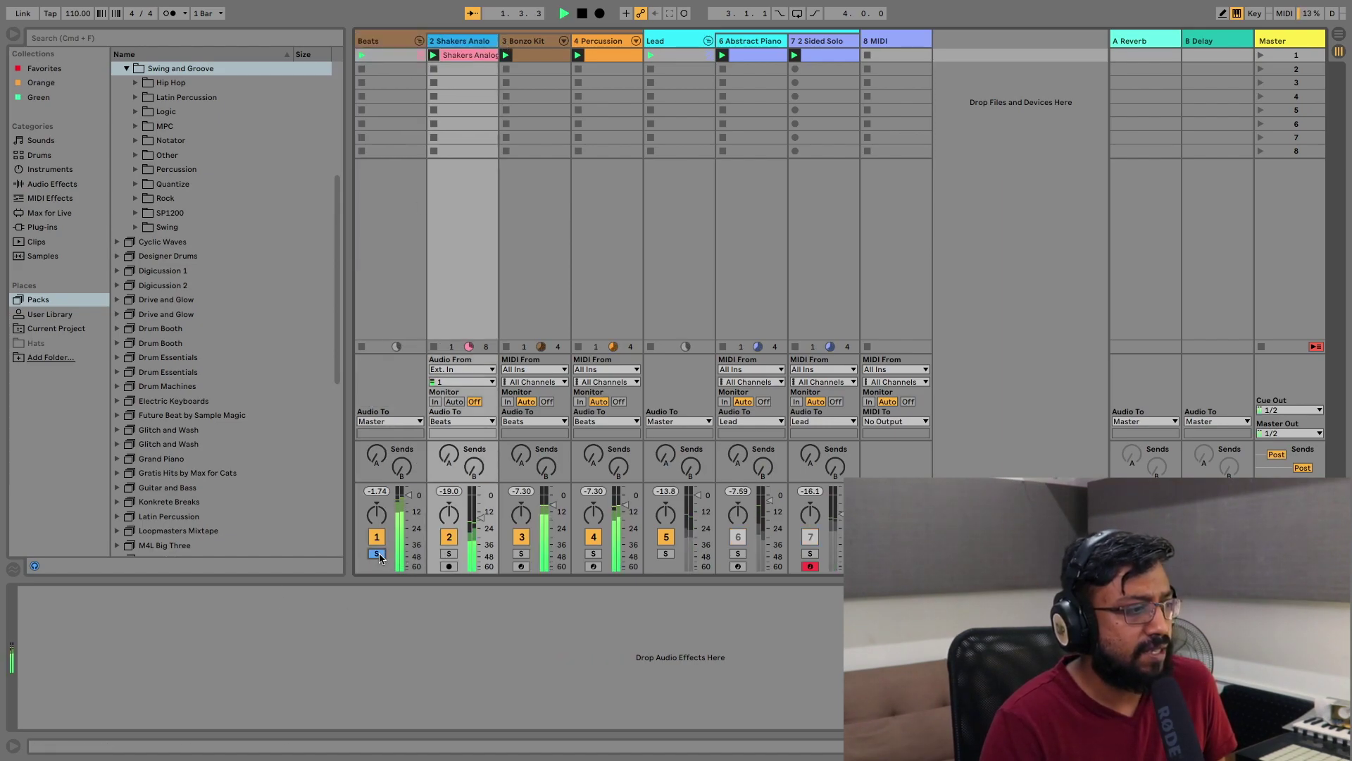
pyautogui.click(448, 554)
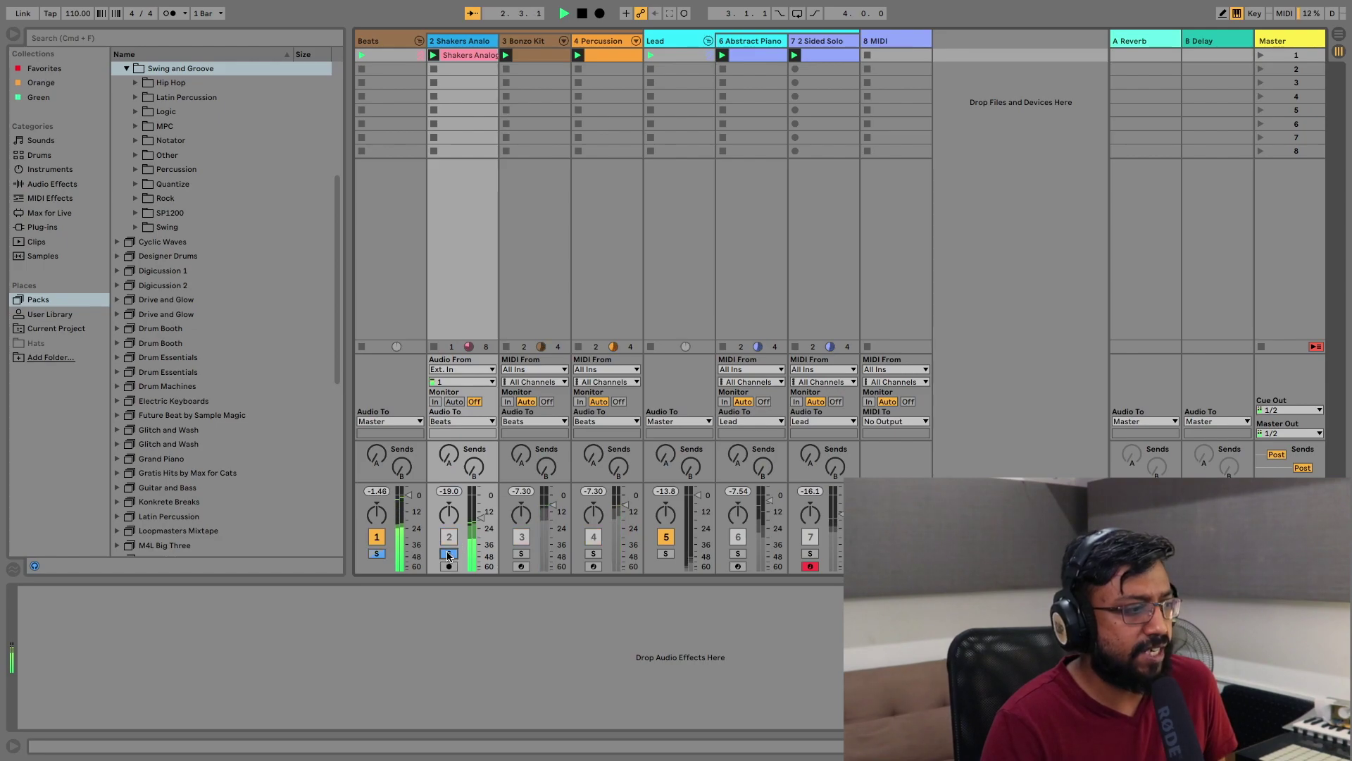
pyautogui.click(520, 554)
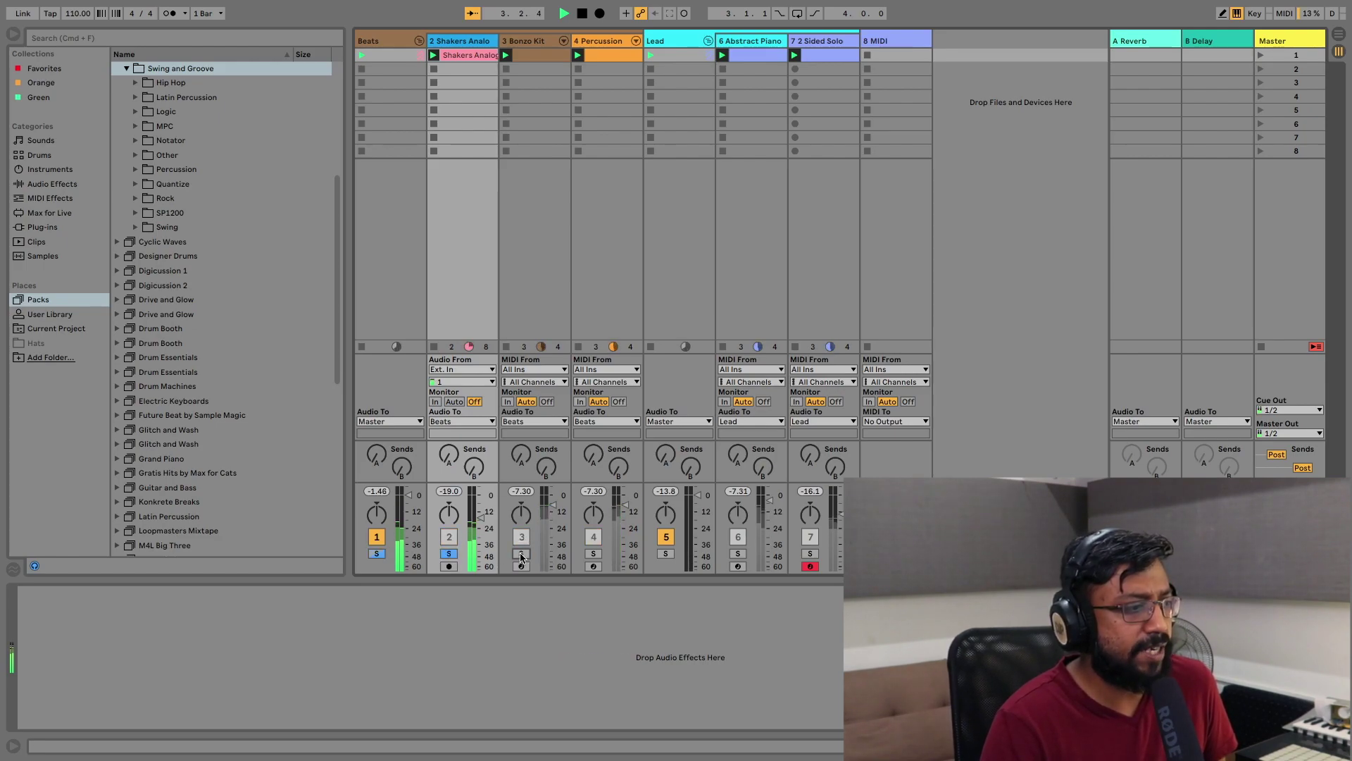
pyautogui.click(595, 553)
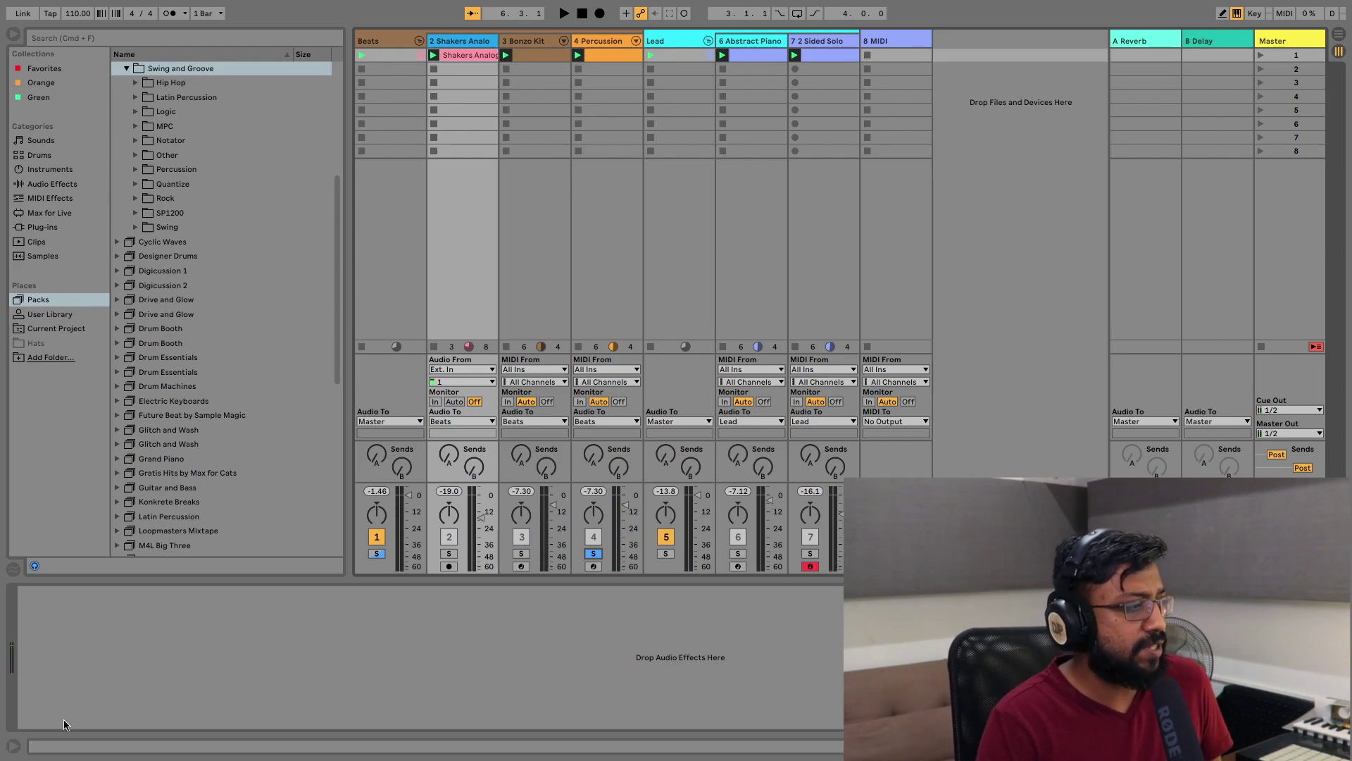
pyautogui.click(13, 570)
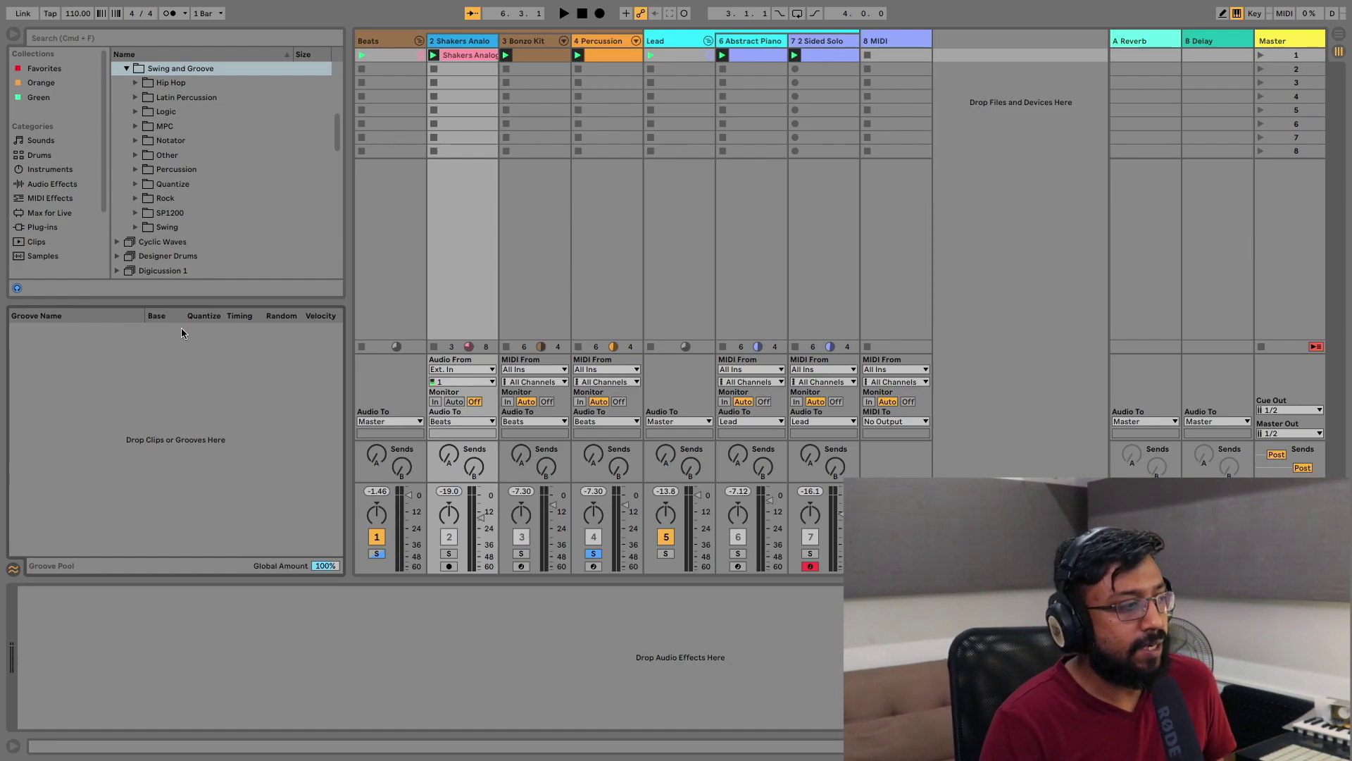
# Browse the Groove Library from the empty Groove Pool's context menu
pyautogui.rightClick(105, 368)
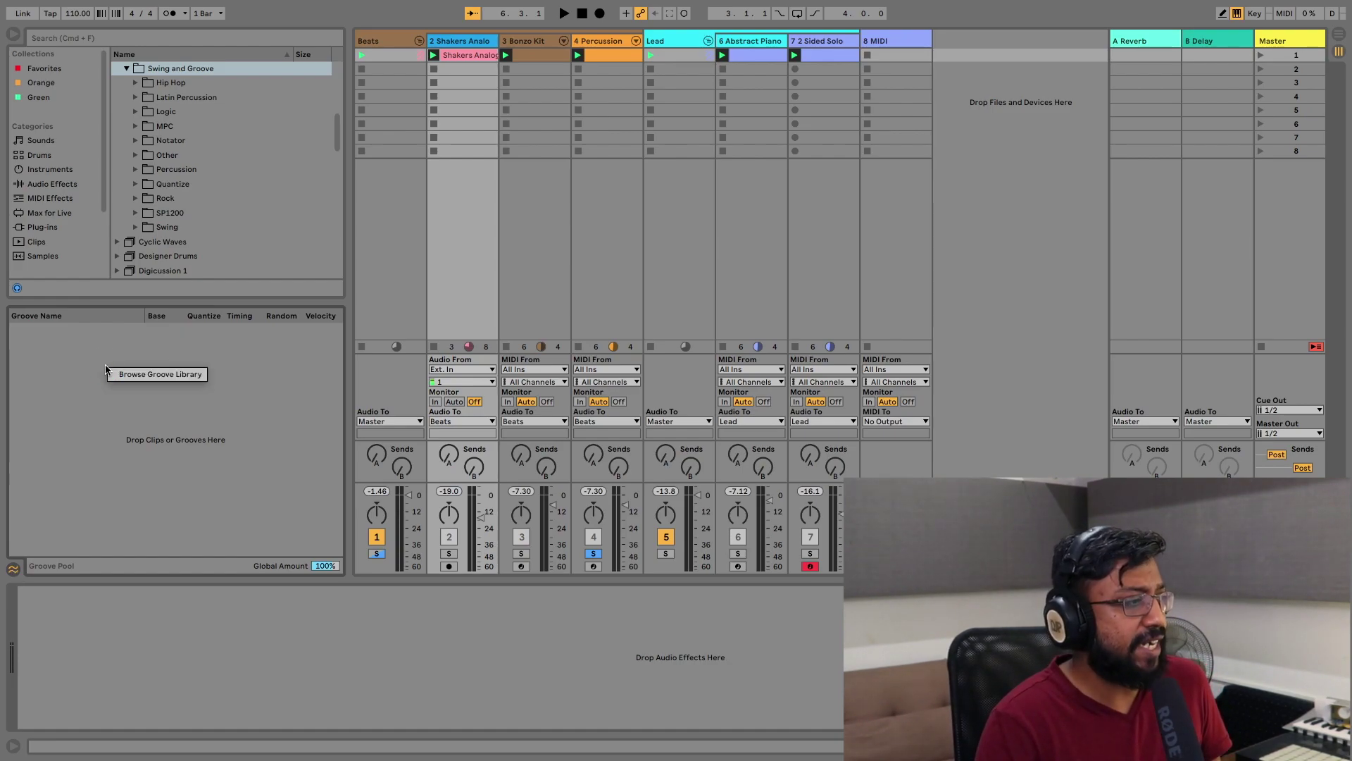
pyautogui.click(134, 373)
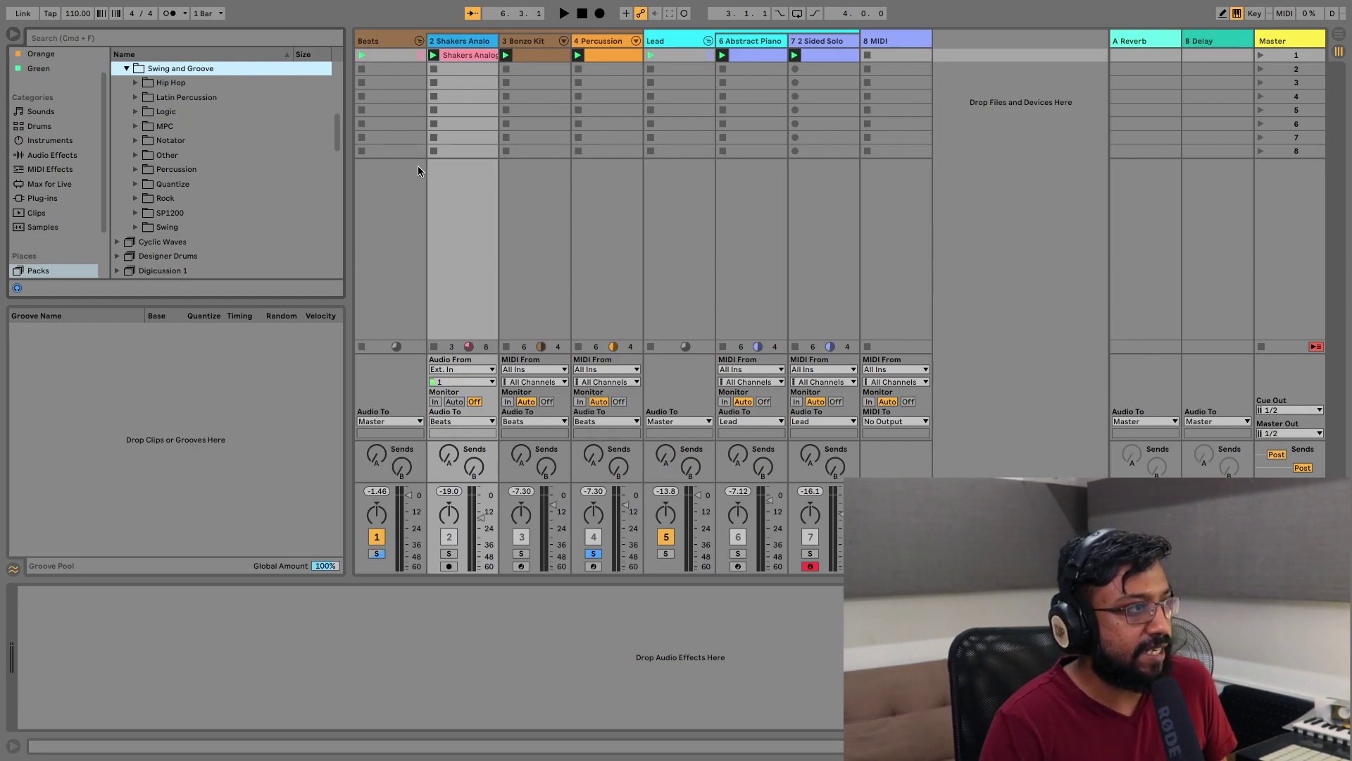
pyautogui.click(458, 54)
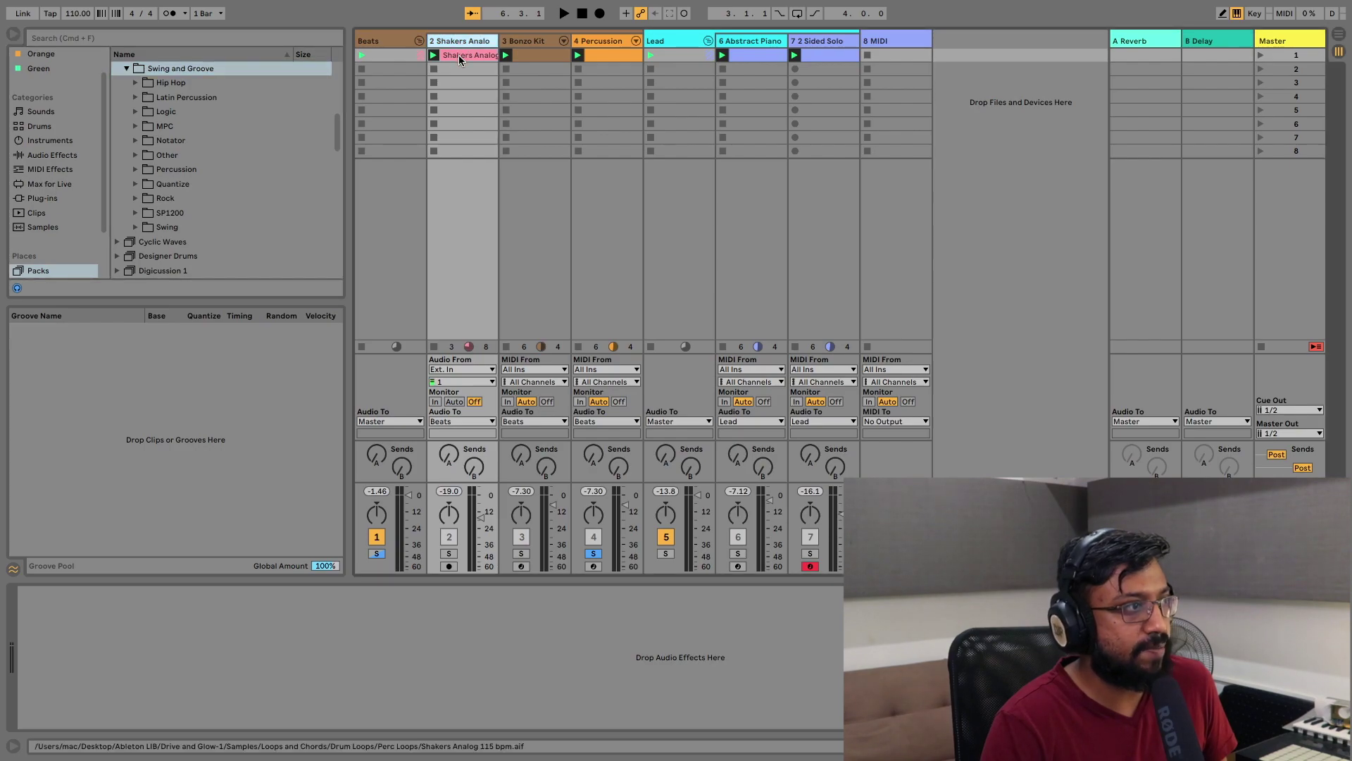
# Extract Groove(s) from the Shakers Analog clip and select the resulting 115 bpm groove
pyautogui.rightClick(458, 55)
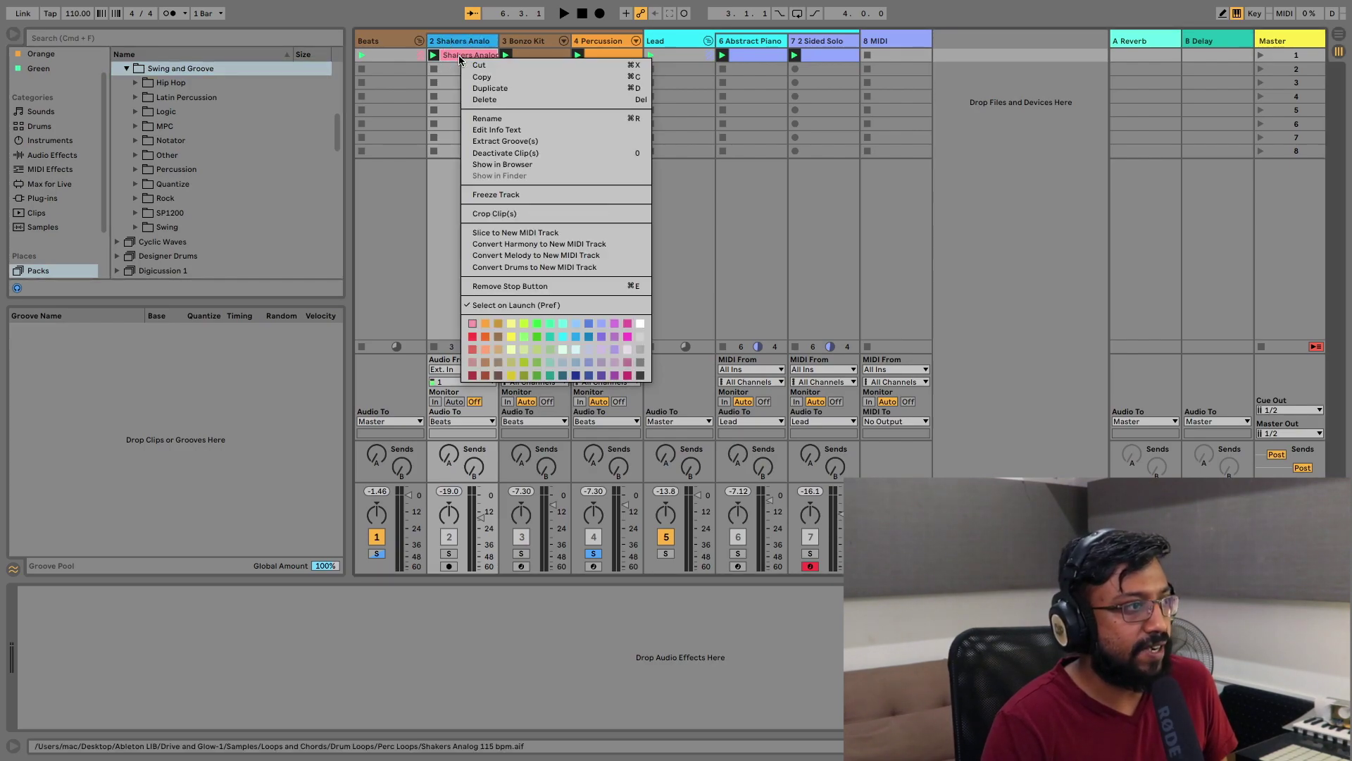
pyautogui.click(542, 143)
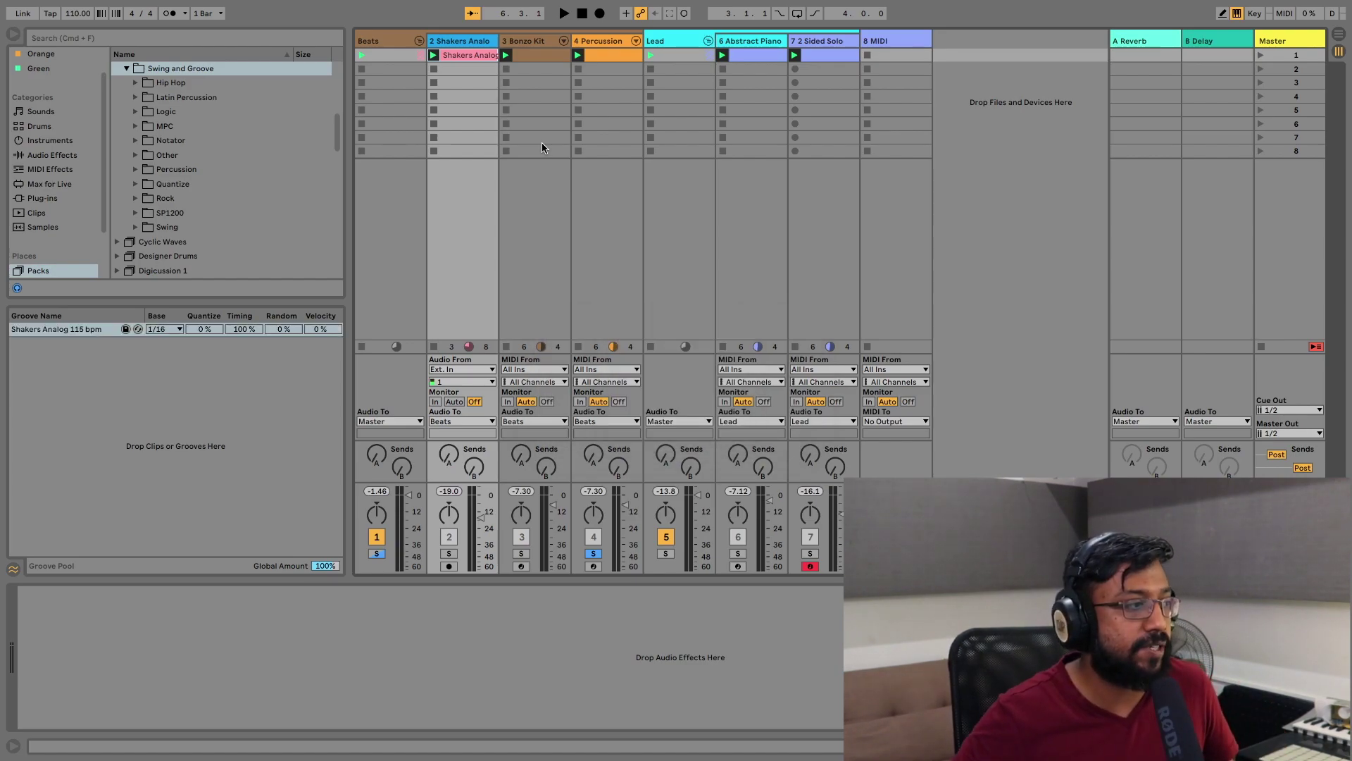
pyautogui.click(79, 336)
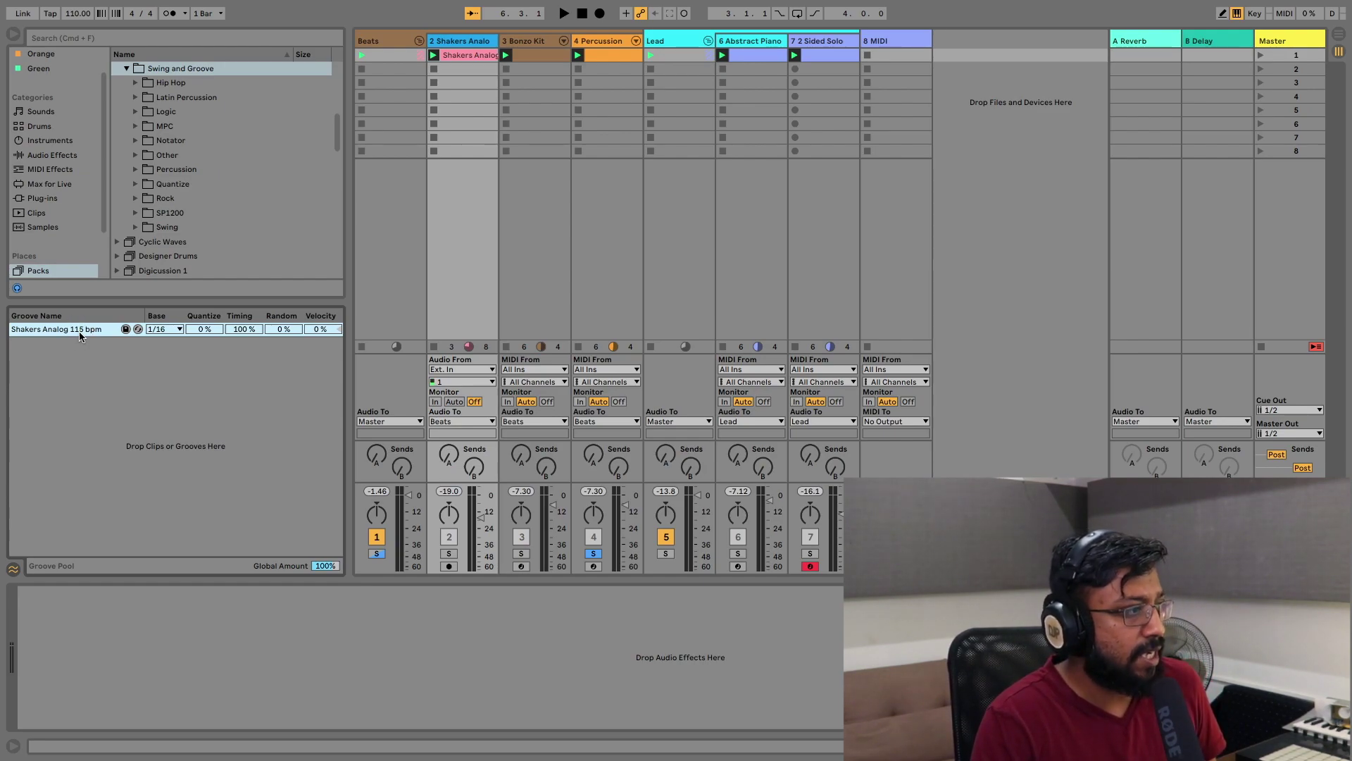
# Duplicate the Shakers Analog 115 bpm groove, then set velocity to 100% on the original and -100% on the copy
pyautogui.press('super+d')
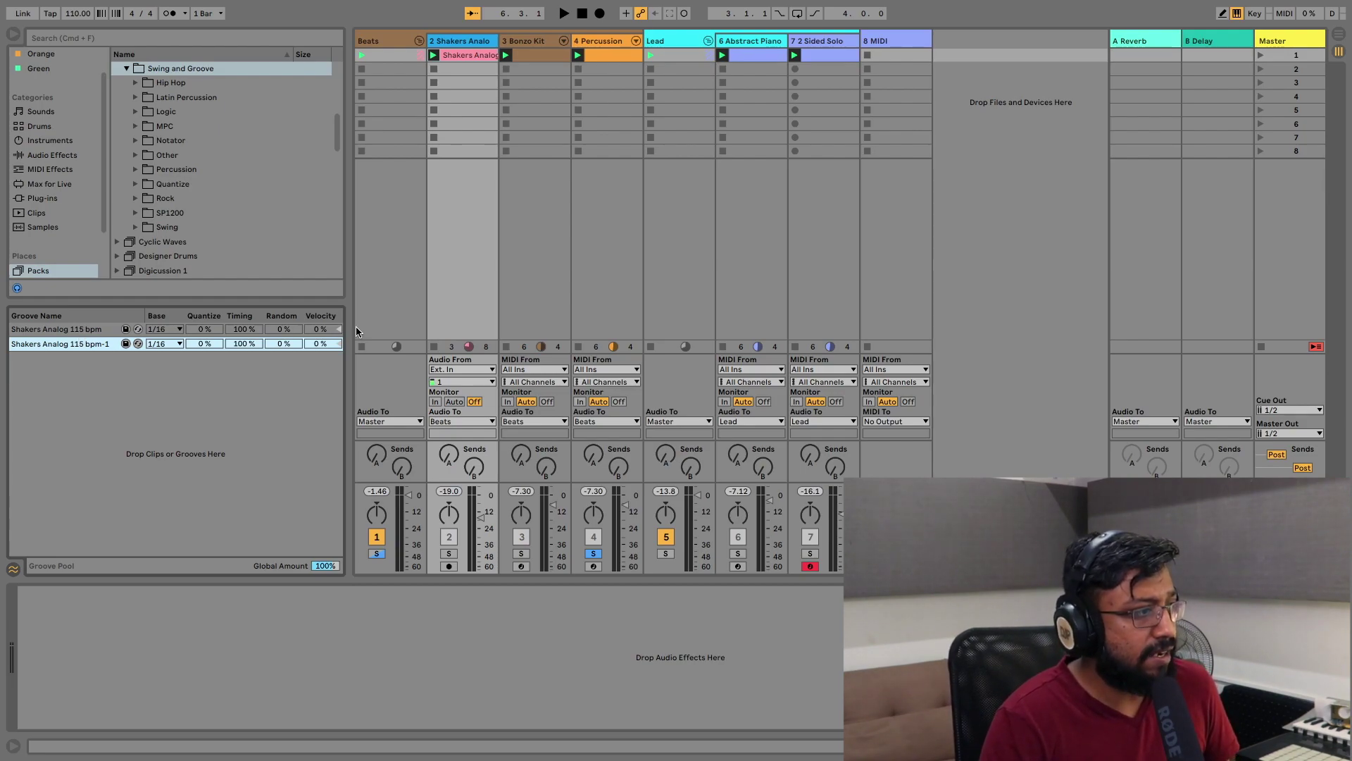
pyautogui.click(93, 329)
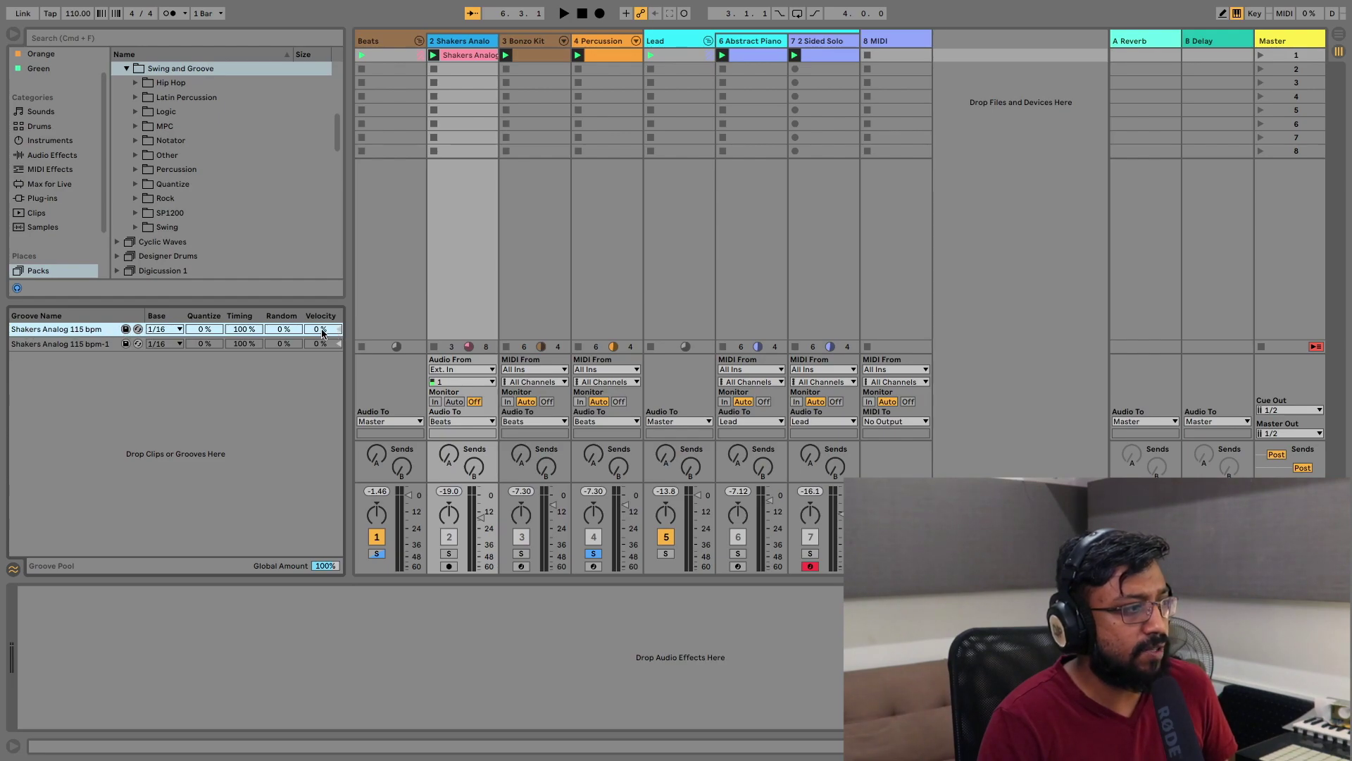
pyautogui.moveTo(322, 332); pyautogui.dragTo(322, 254)
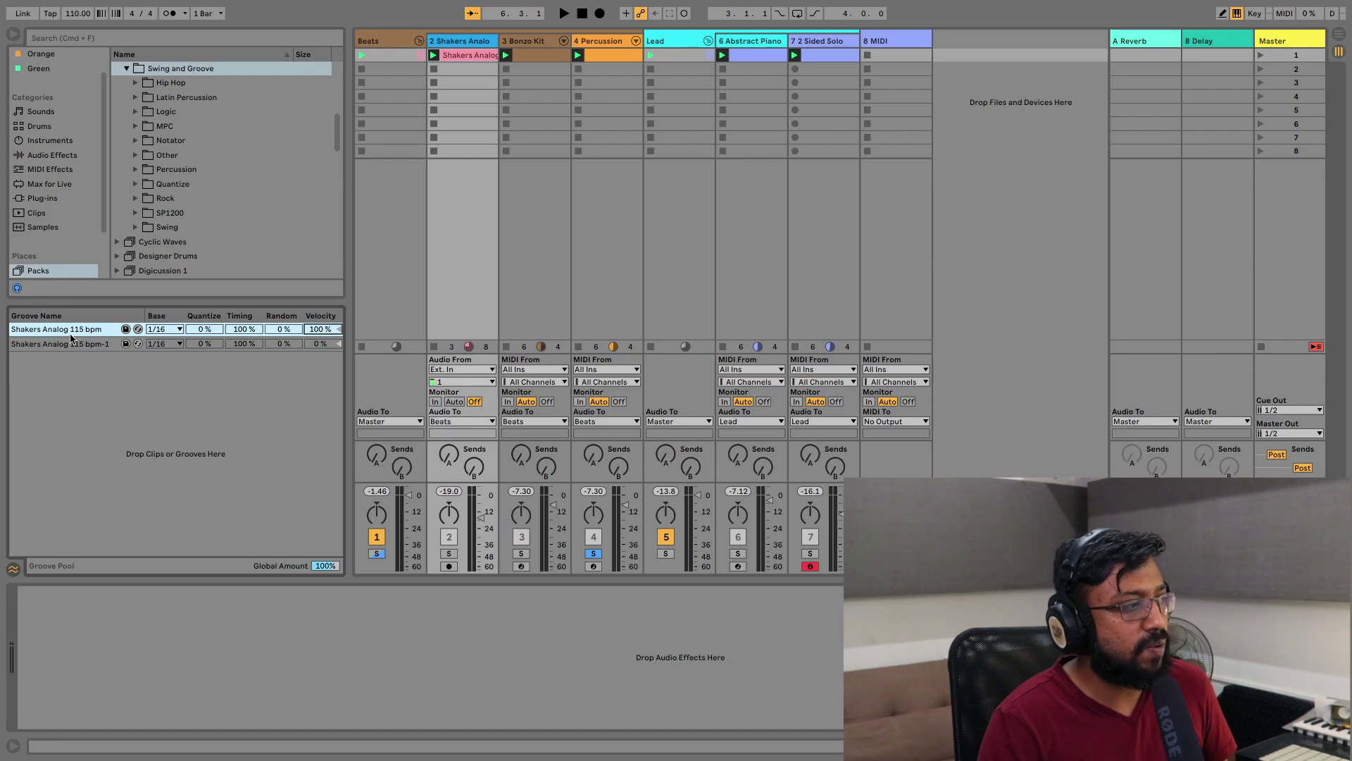
pyautogui.click(95, 346)
pyautogui.moveTo(322, 344)
pyautogui.mouseDown()
pyautogui.moveTo(322, 380)
pyautogui.moveTo(326, 350)
pyautogui.mouseUp()
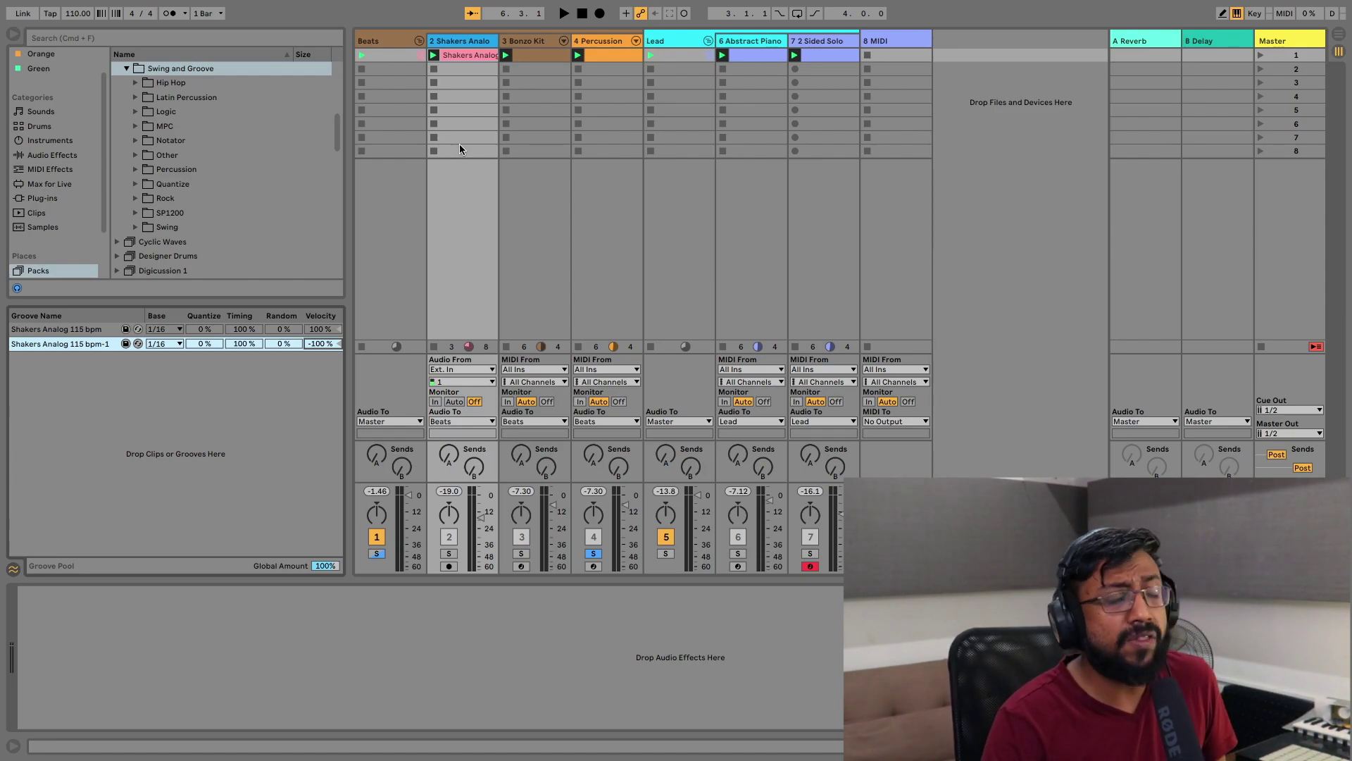
pyautogui.click(531, 54)
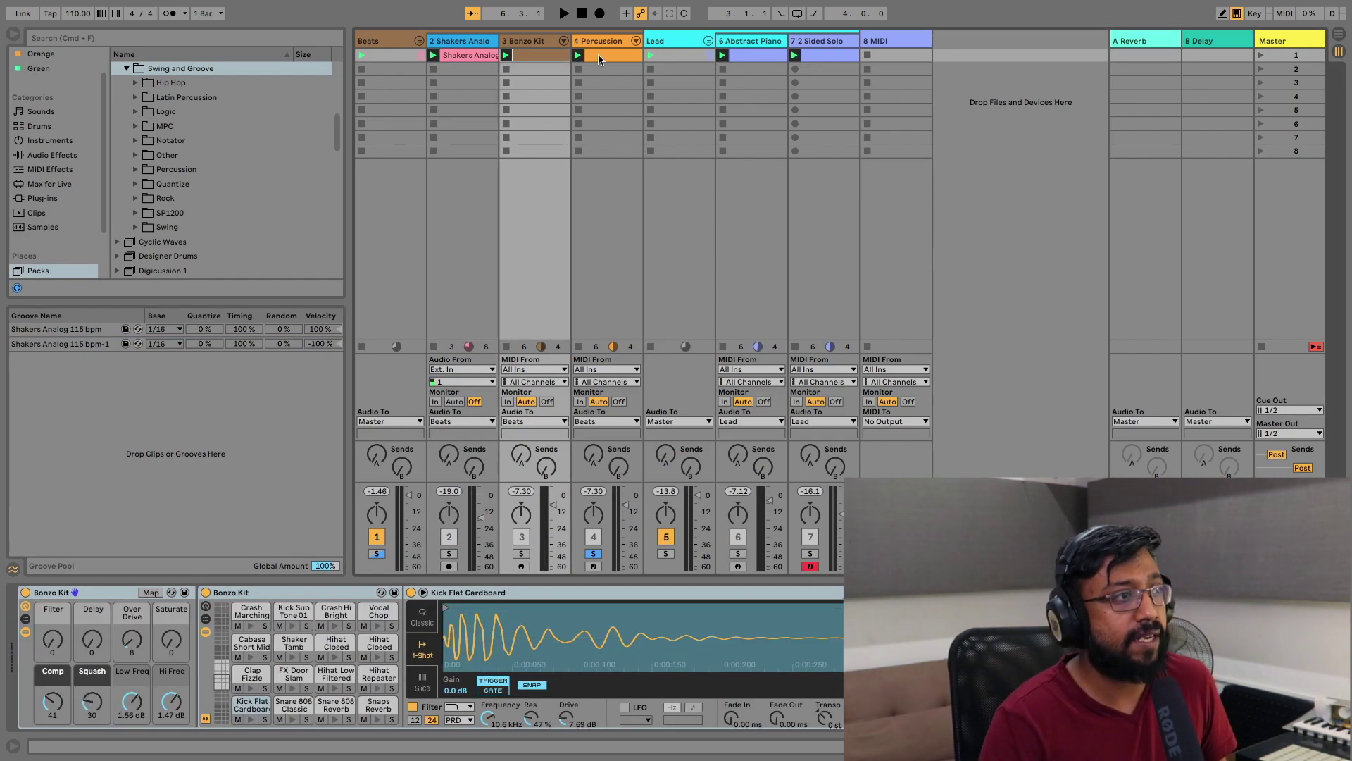
# Assign the Shakers Analog 115 bpm groove to the Bonzo Kit clip
pyautogui.click(598, 53)
pyautogui.click(530, 59)
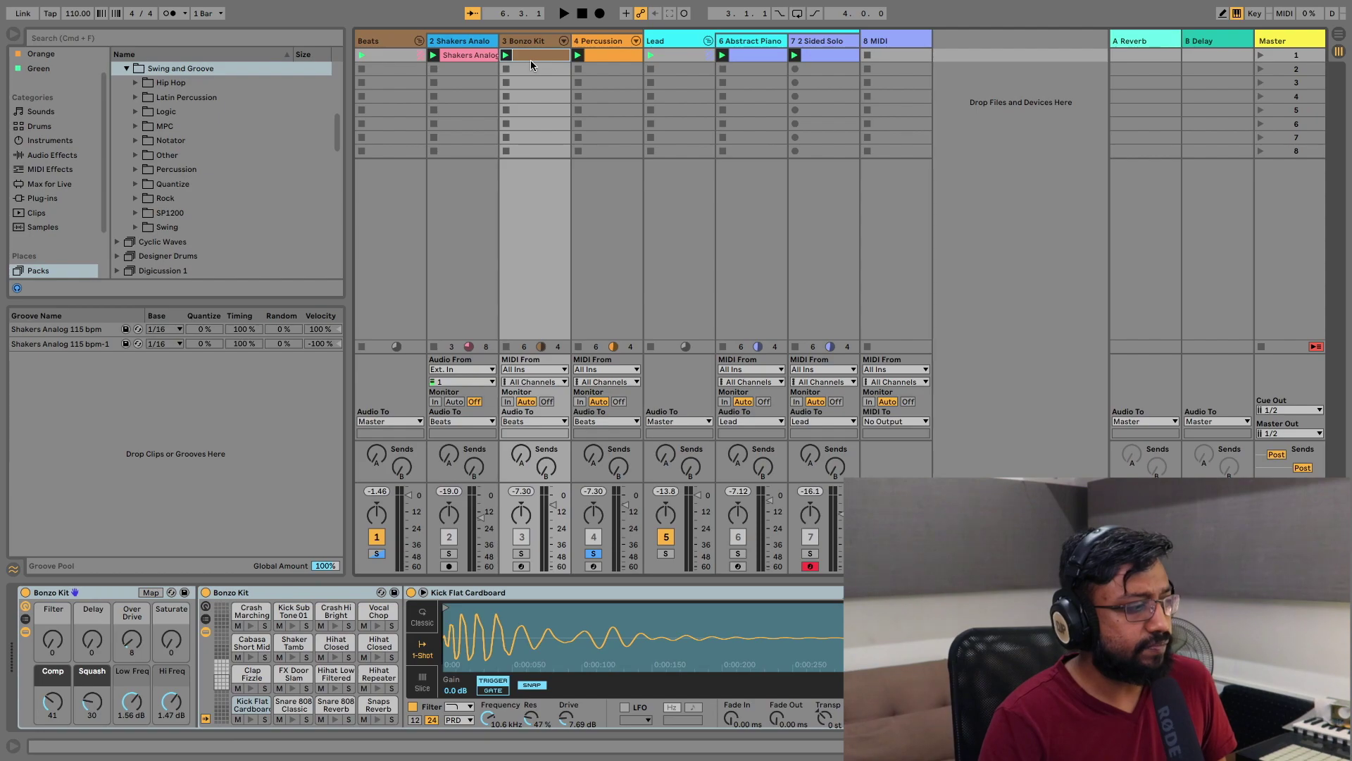
pyautogui.doubleClick(531, 61)
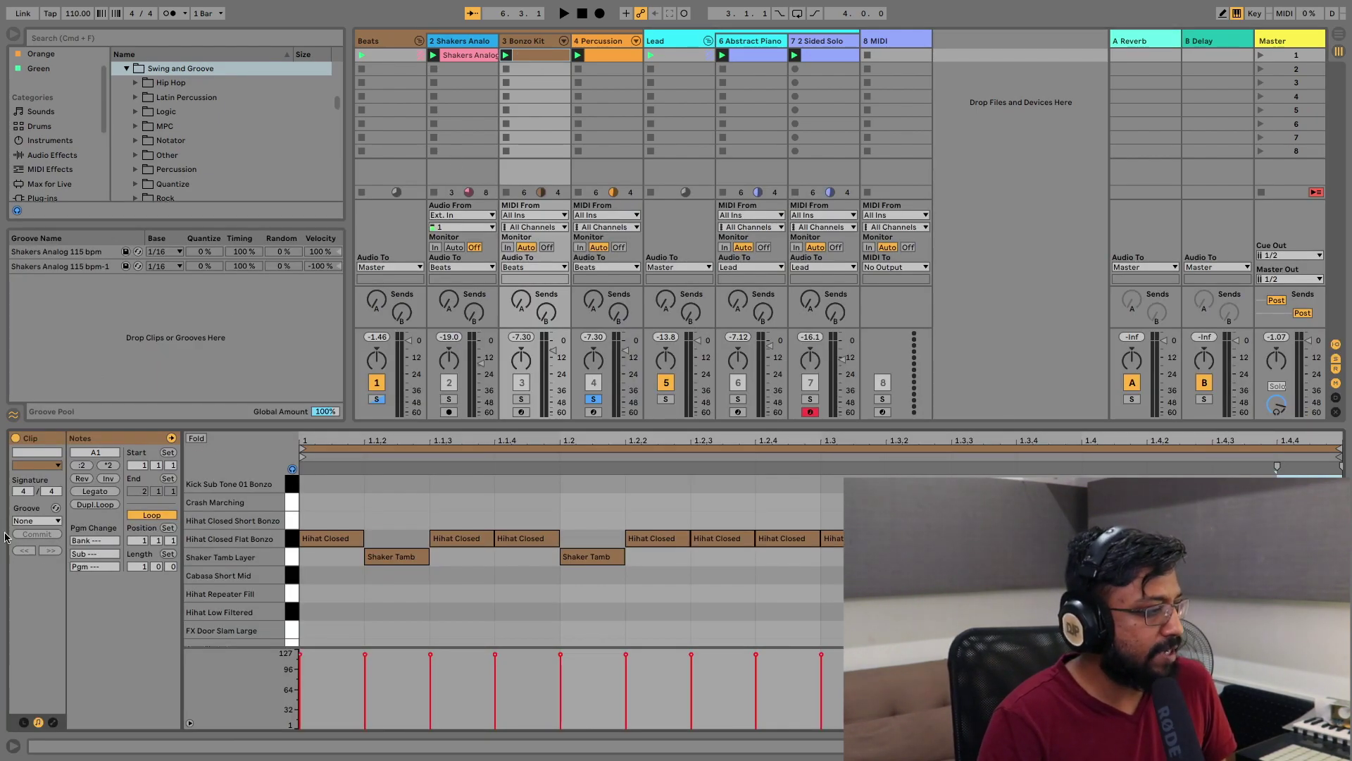
pyautogui.click(44, 521)
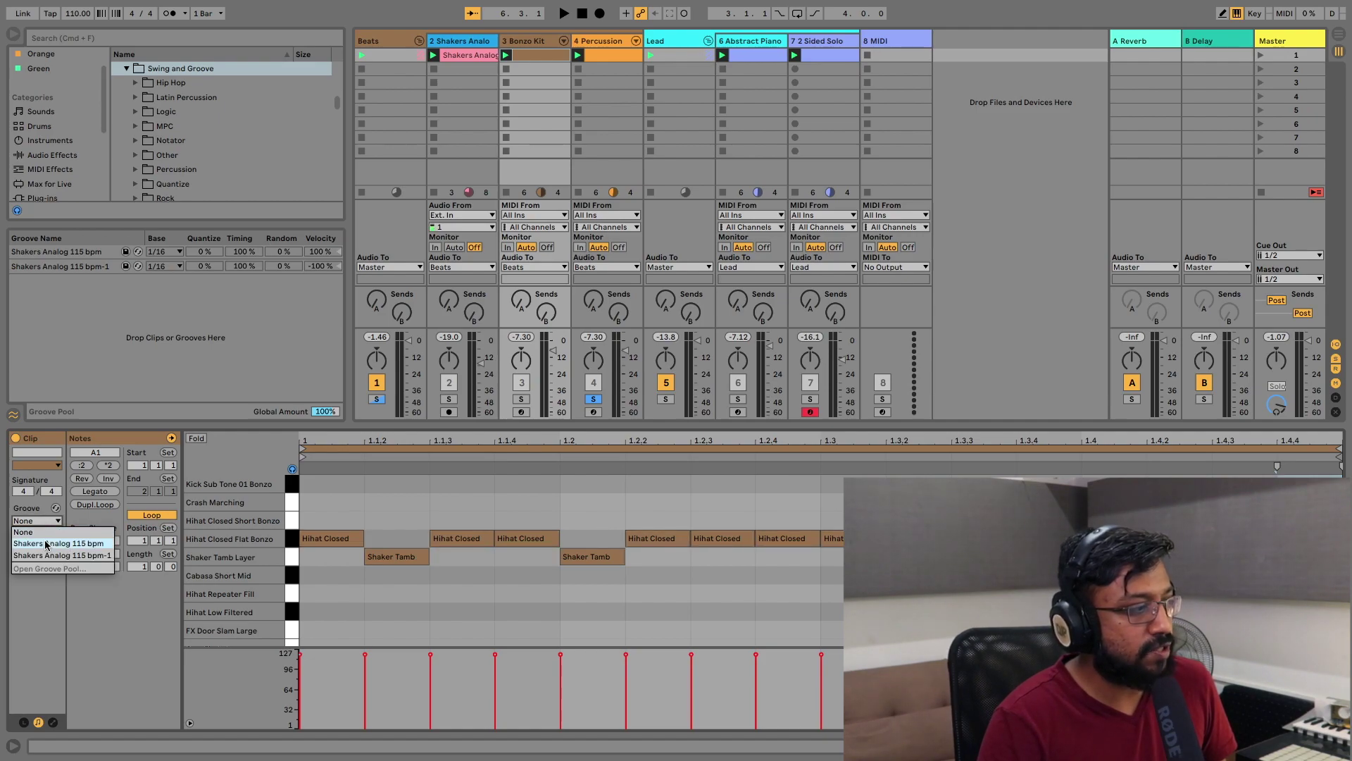
pyautogui.click(45, 543)
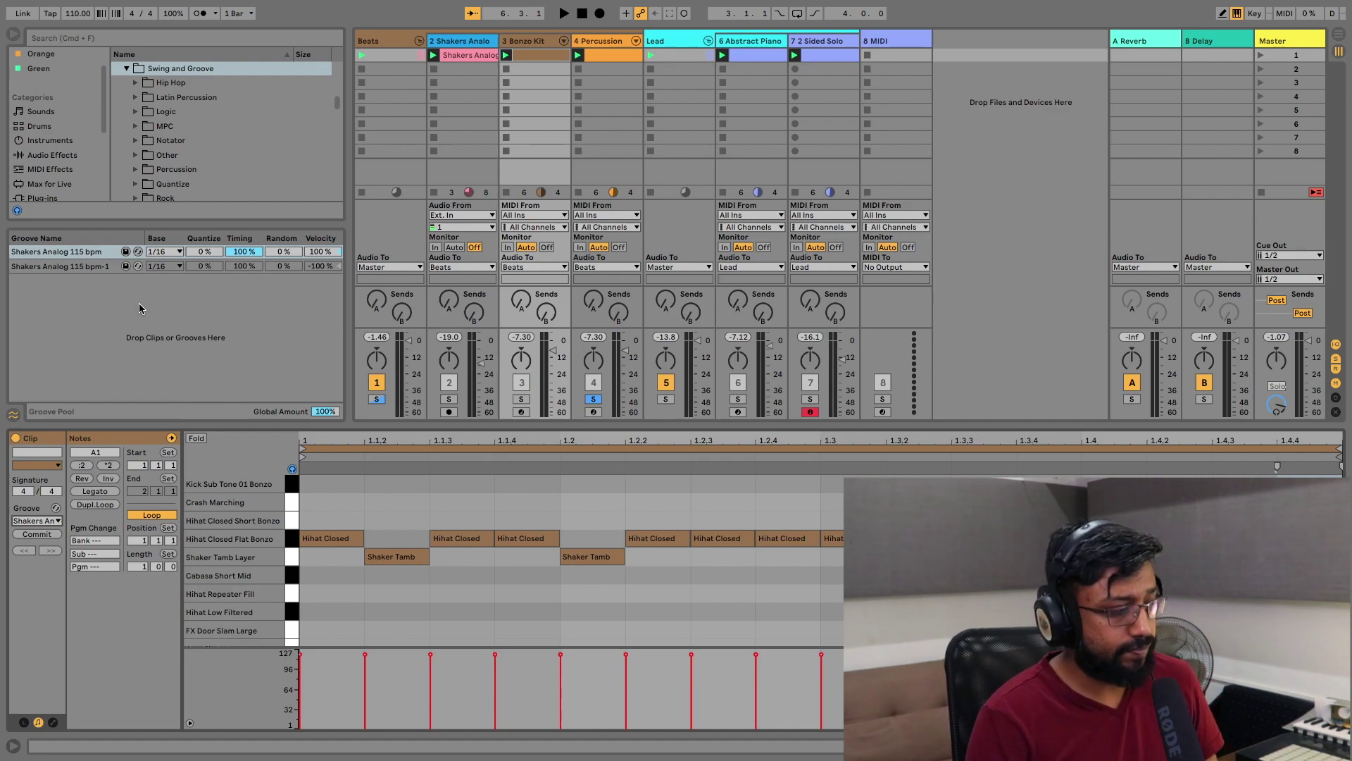
# Assign Shakers Analog 115 bpm-1 to the Percussion clip and lower groove timings to 17% and 21%
pyautogui.click(595, 60)
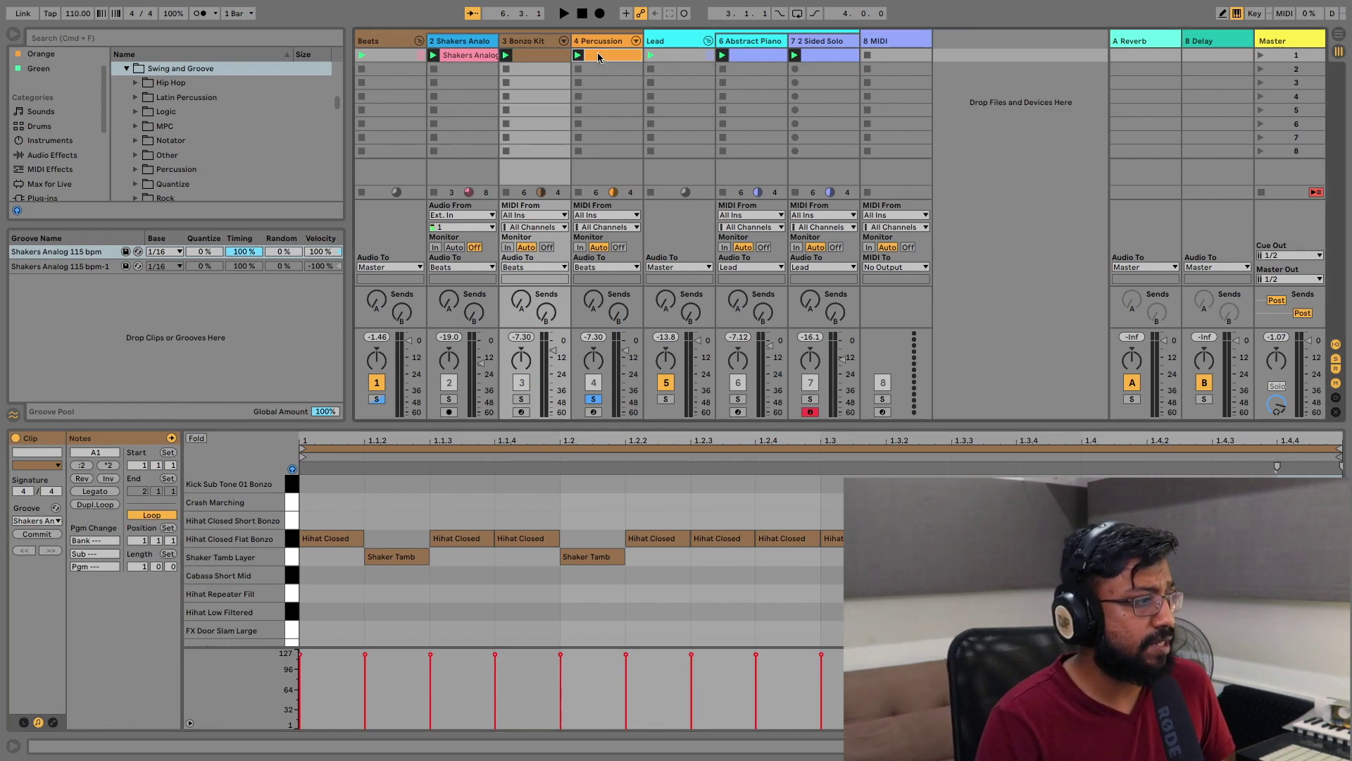
pyautogui.click(42, 522)
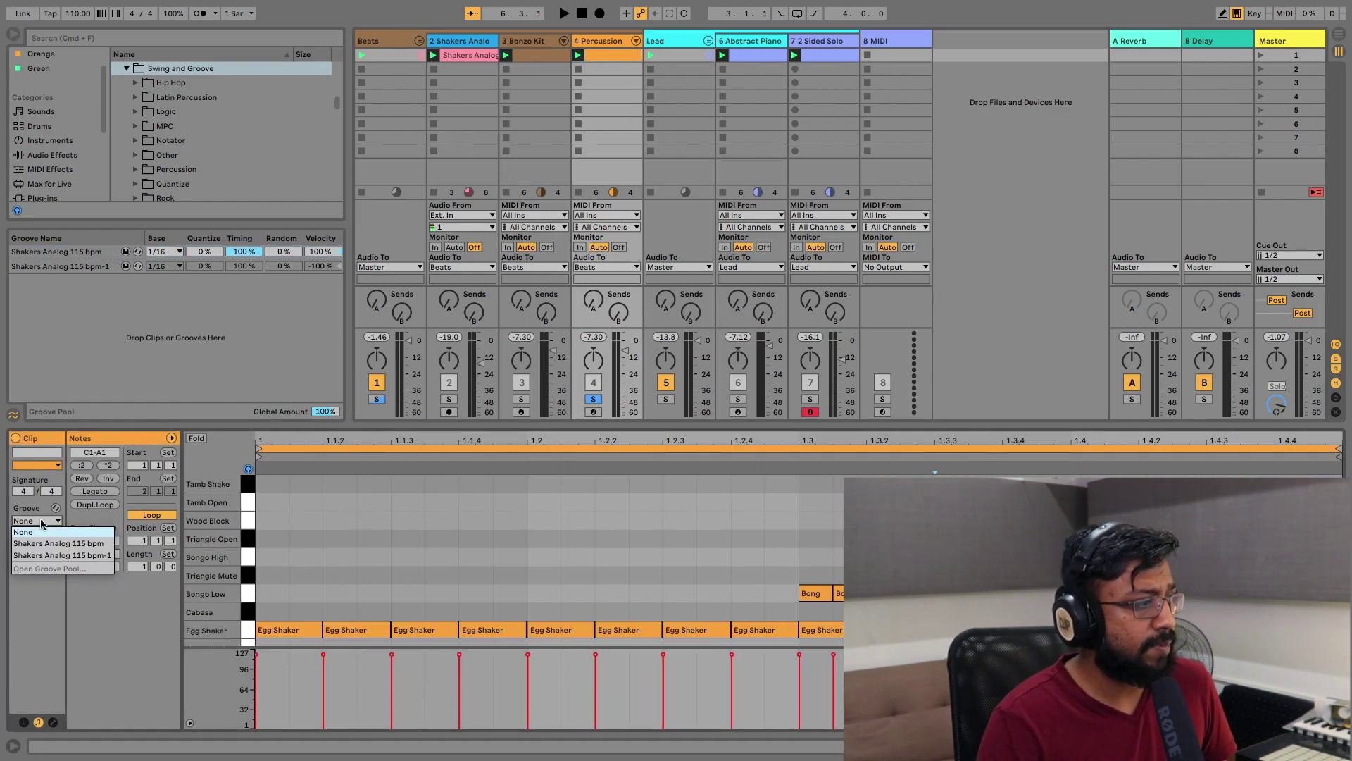
pyautogui.click(41, 556)
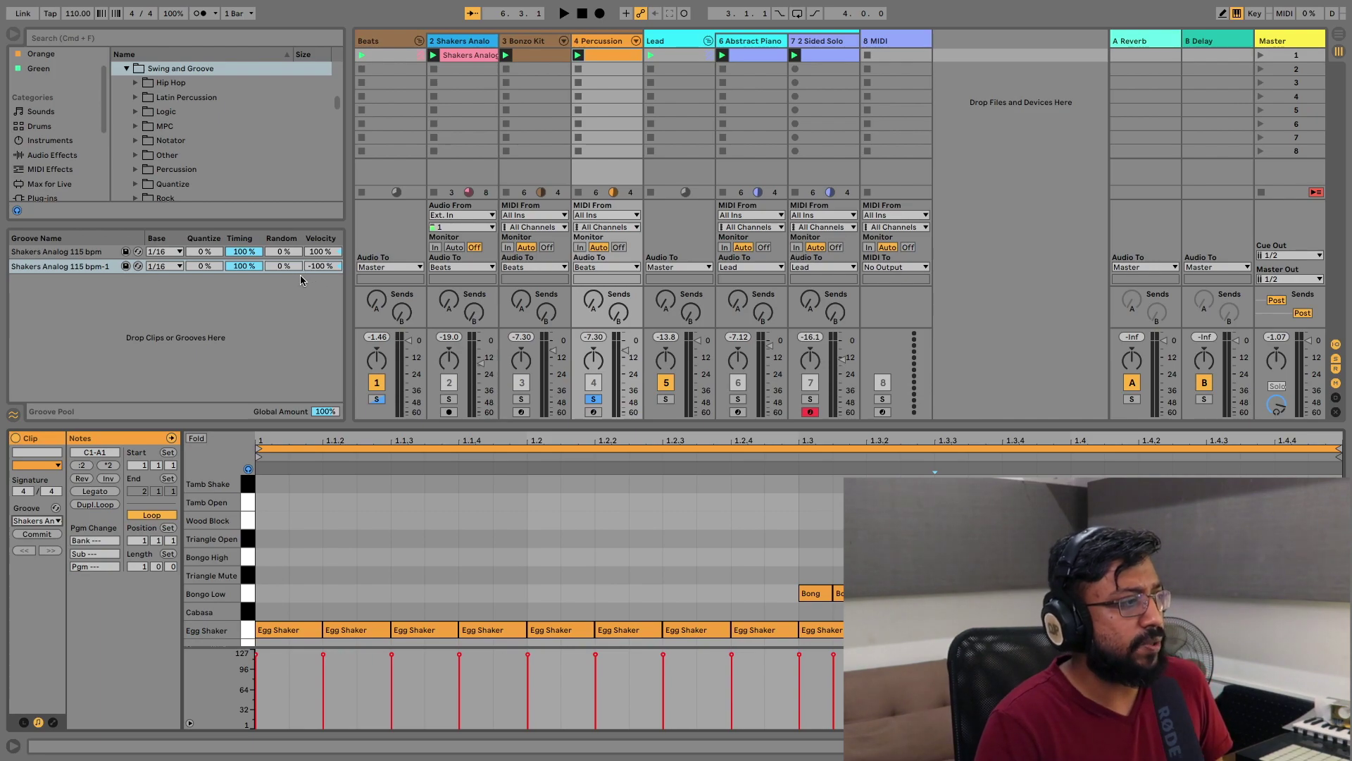
pyautogui.click(250, 253)
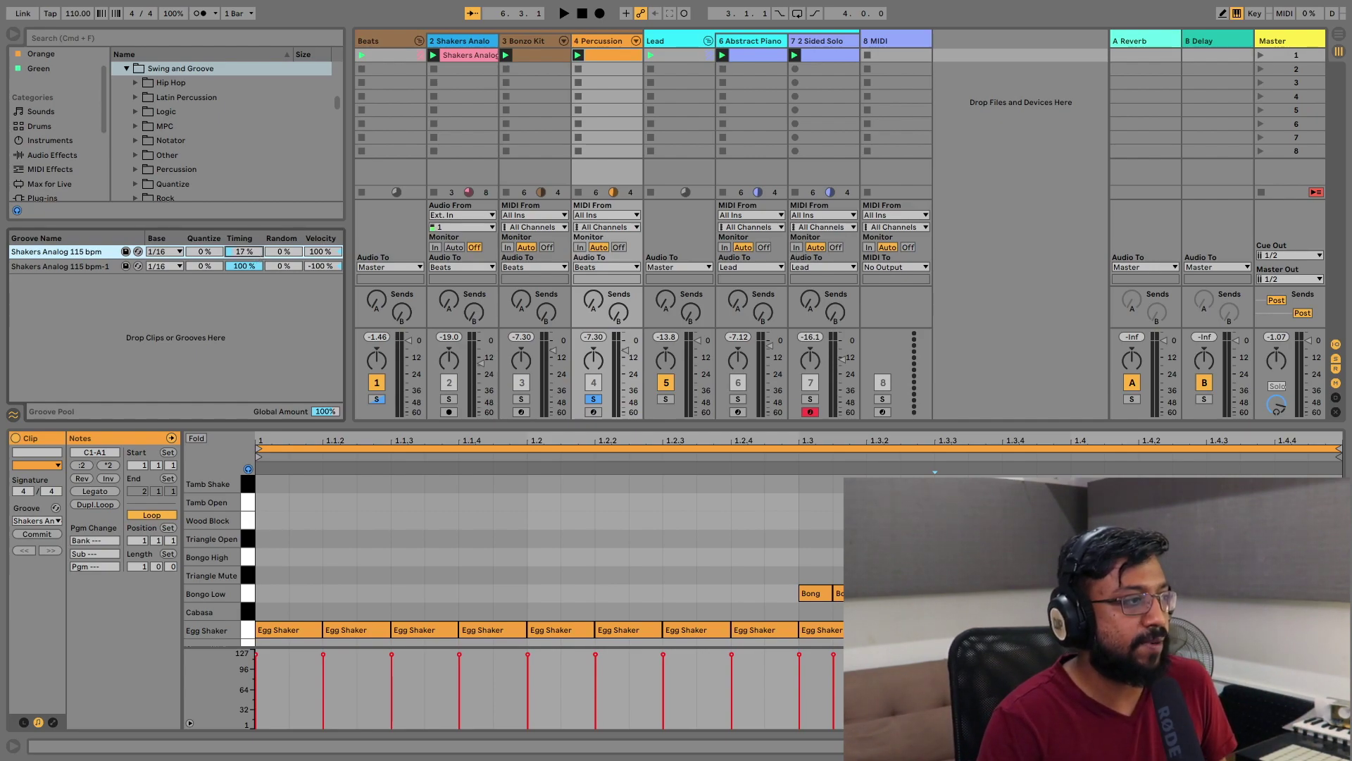
pyautogui.moveTo(253, 270); pyautogui.dragTo(253, 287)
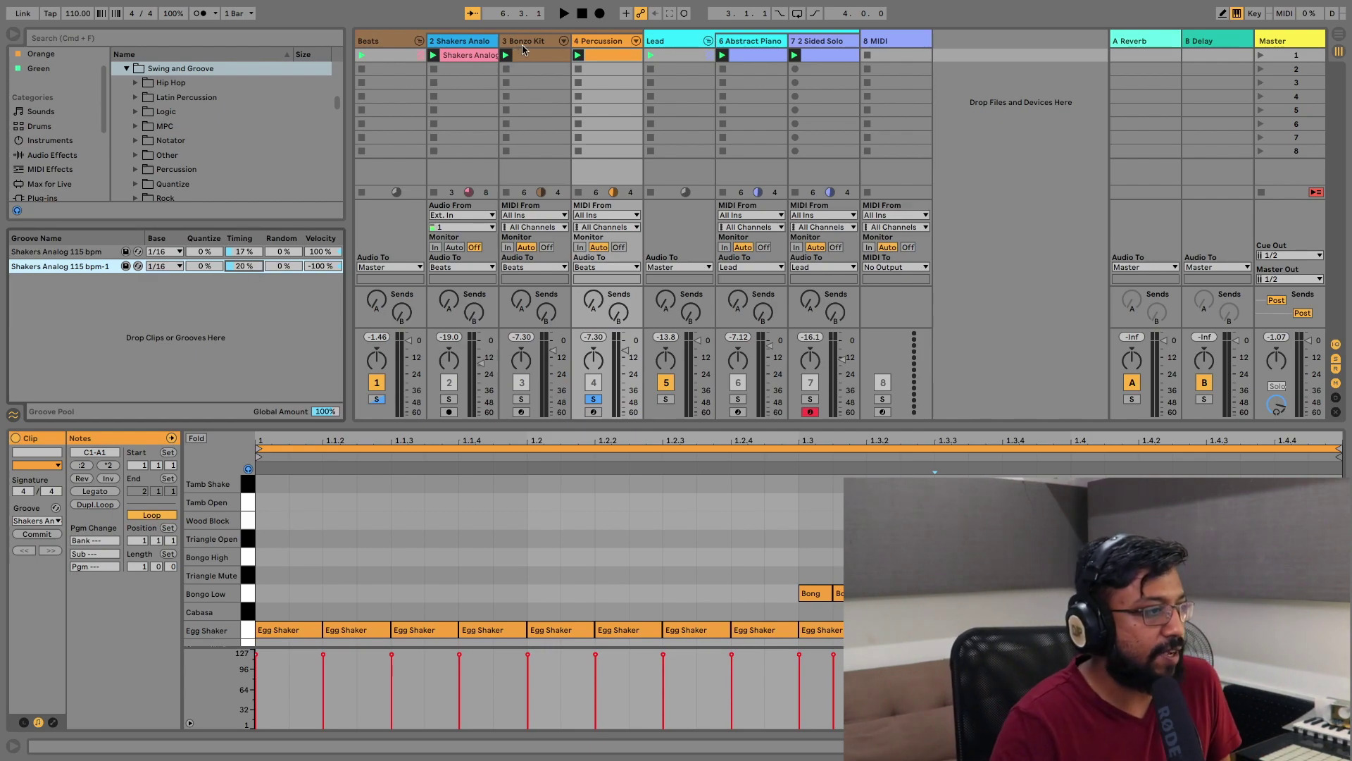
# Solo and play the Beats track, resetting the groove velocities and raising them back to 100% and -100%
pyautogui.click(375, 400)
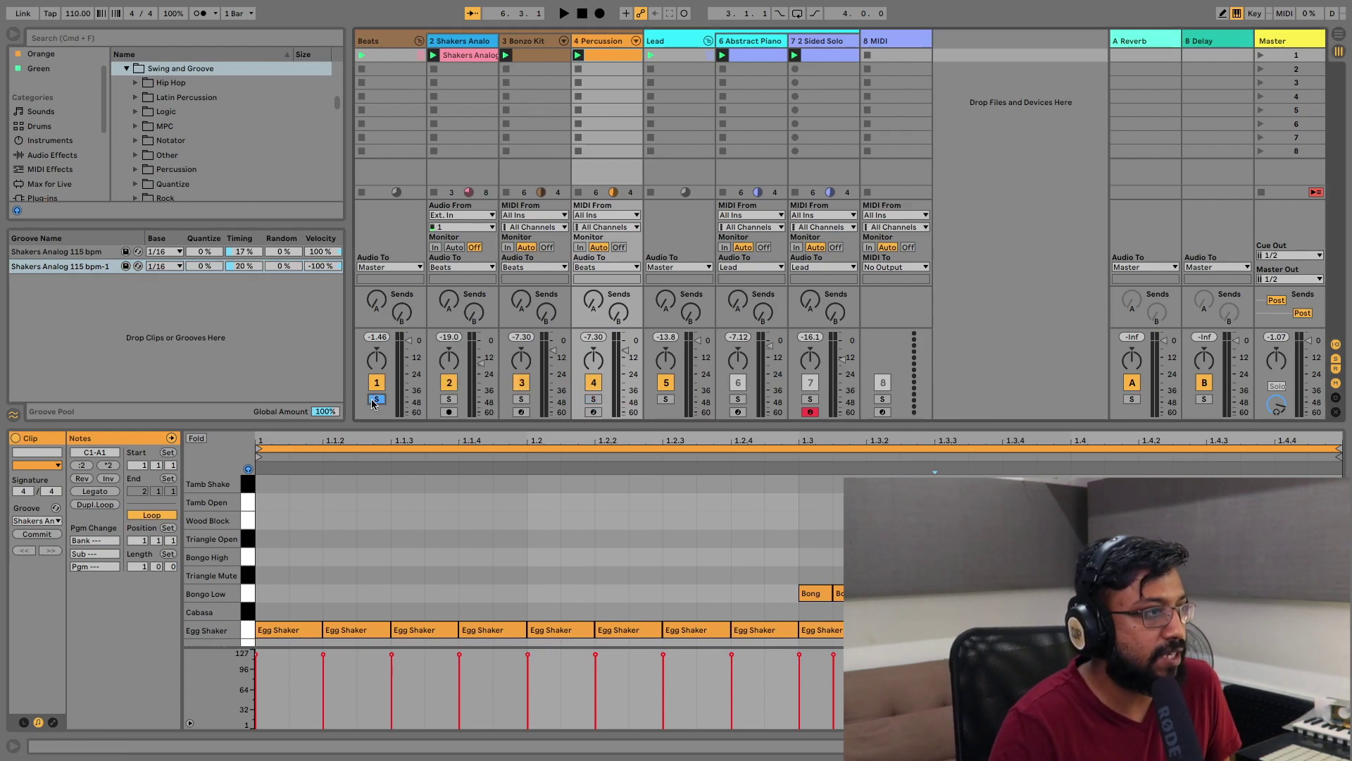
pyautogui.press('space')
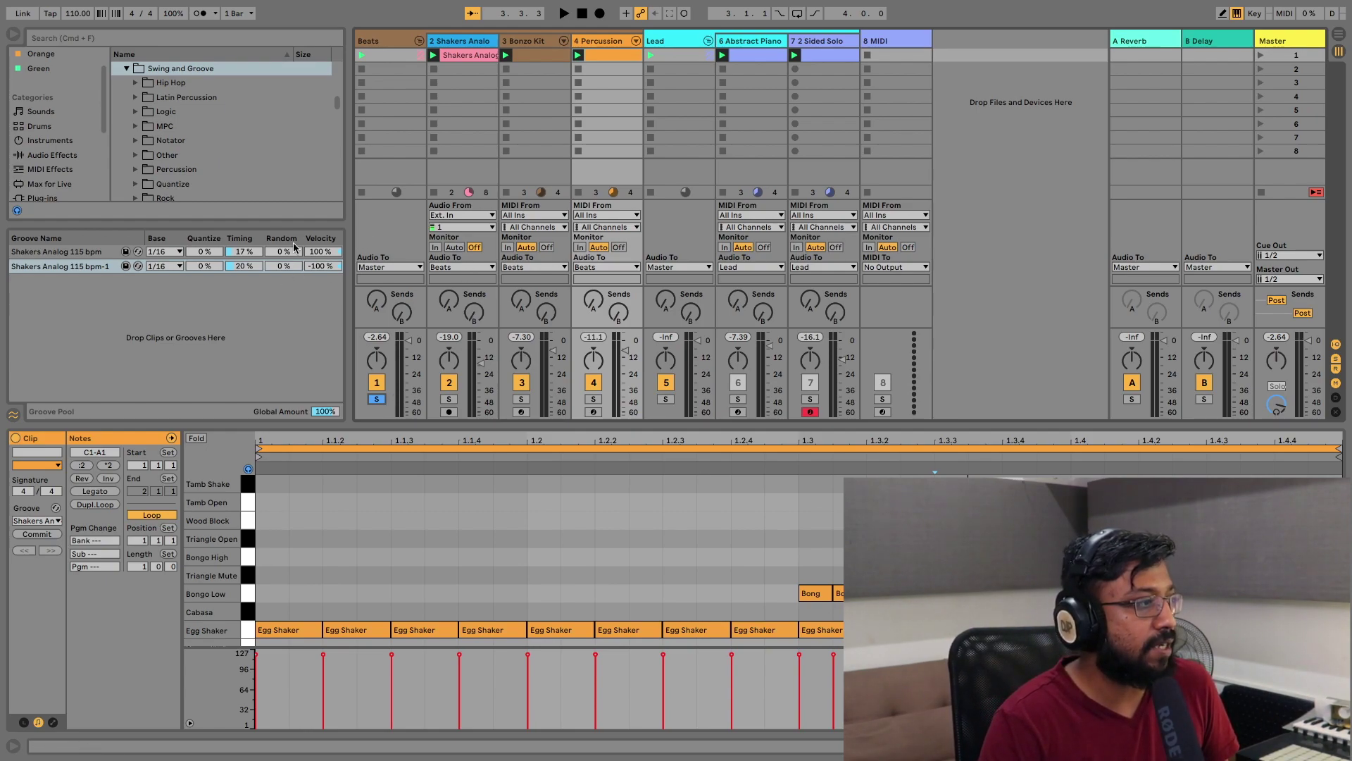
pyautogui.press('space')
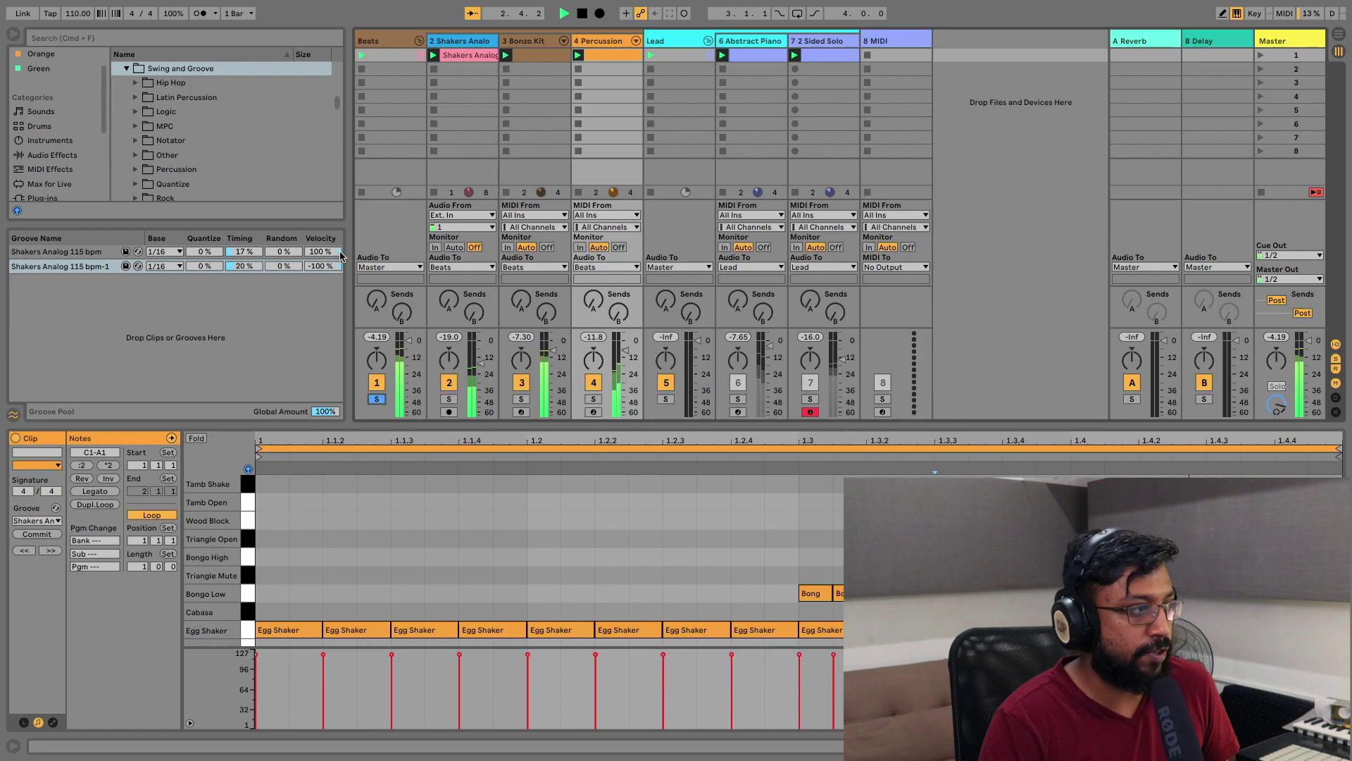
pyautogui.press('Delete')
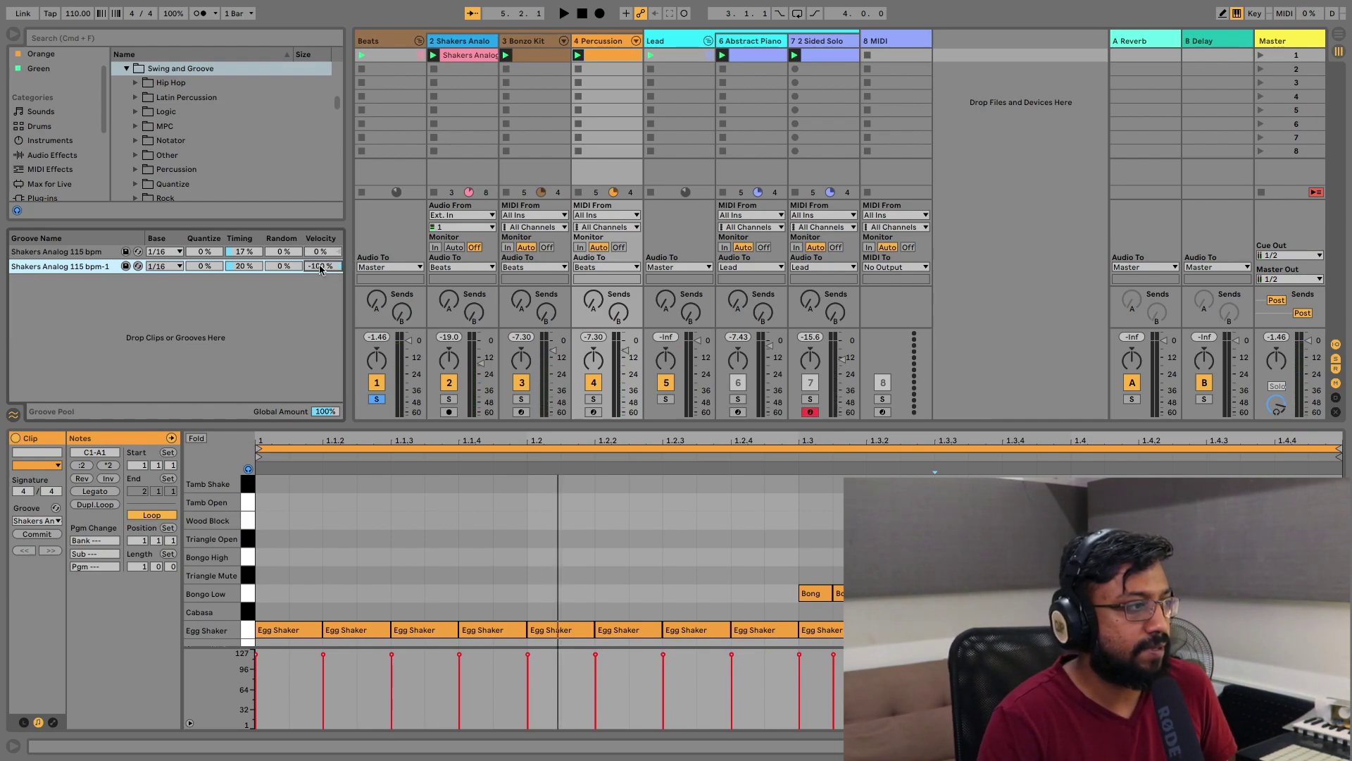
pyautogui.moveTo(314, 255)
pyautogui.mouseDown()
pyautogui.moveTo(315, 226)
pyautogui.moveTo(315, 272)
pyautogui.mouseUp()
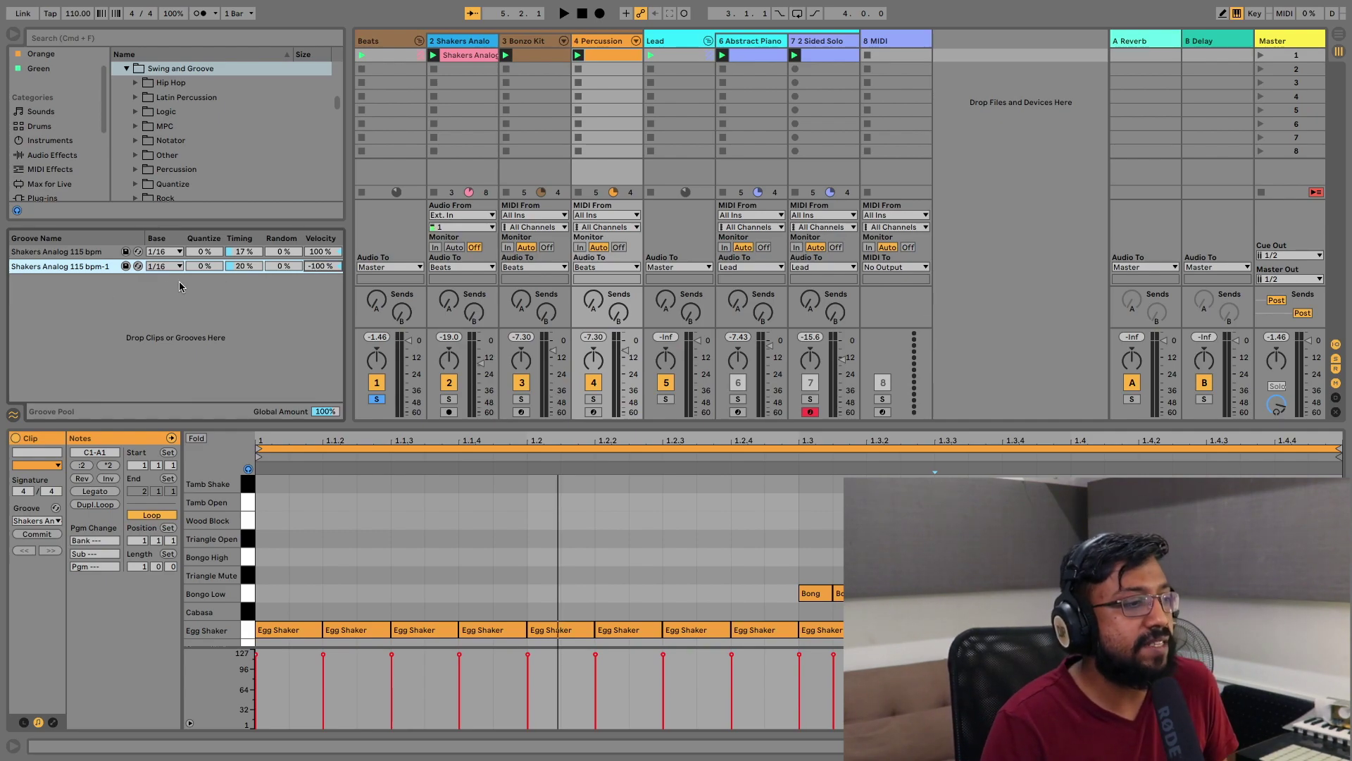
# Solo the Lead group and audition the Abstract Piano and 2 Sided Solo clips individually
pyautogui.click(666, 400)
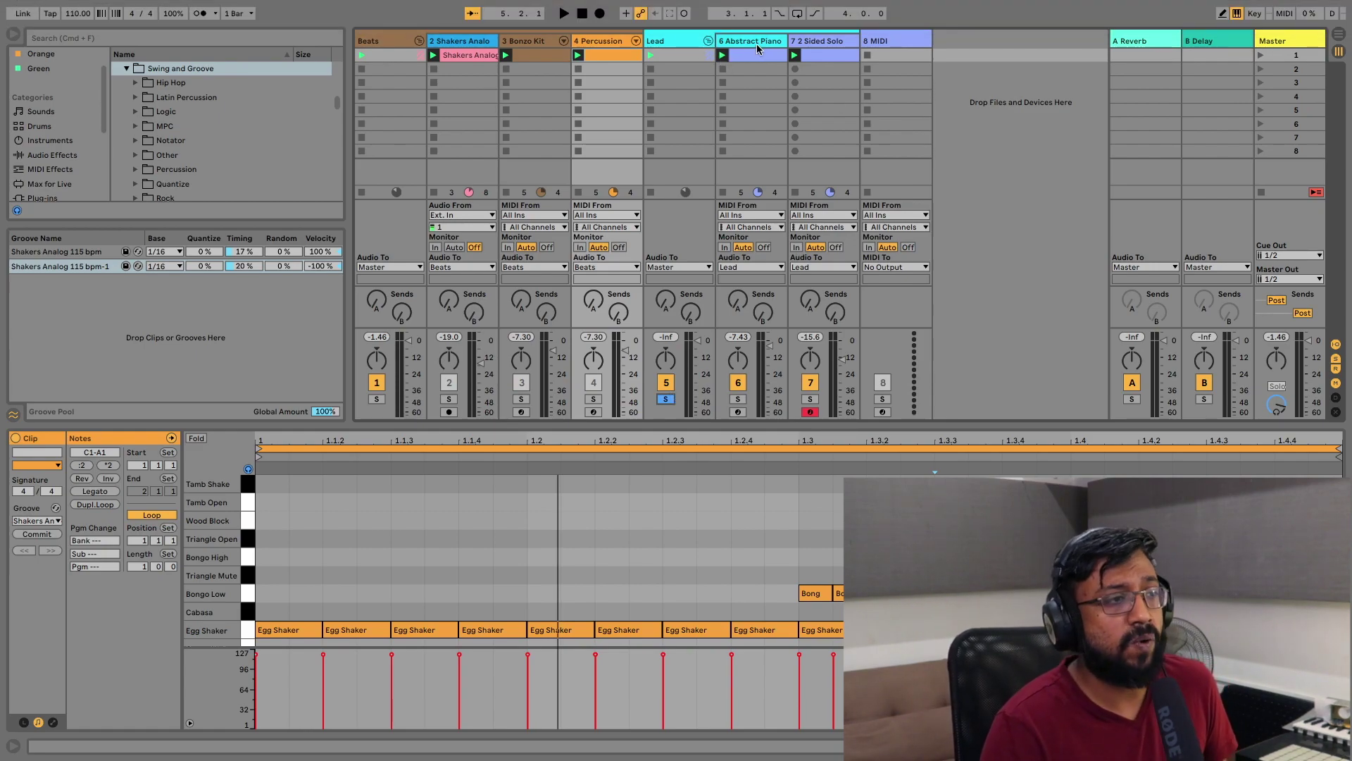
pyautogui.click(757, 44)
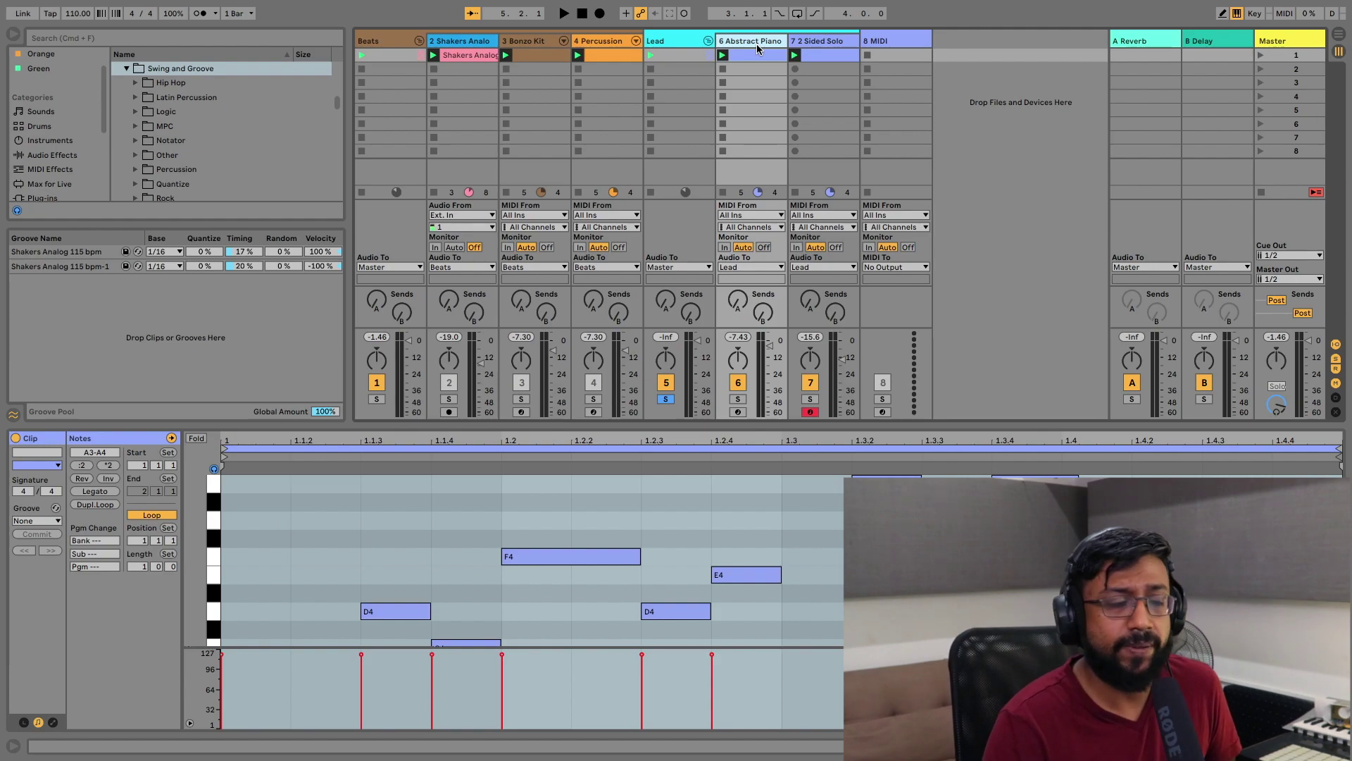
pyautogui.click(815, 44)
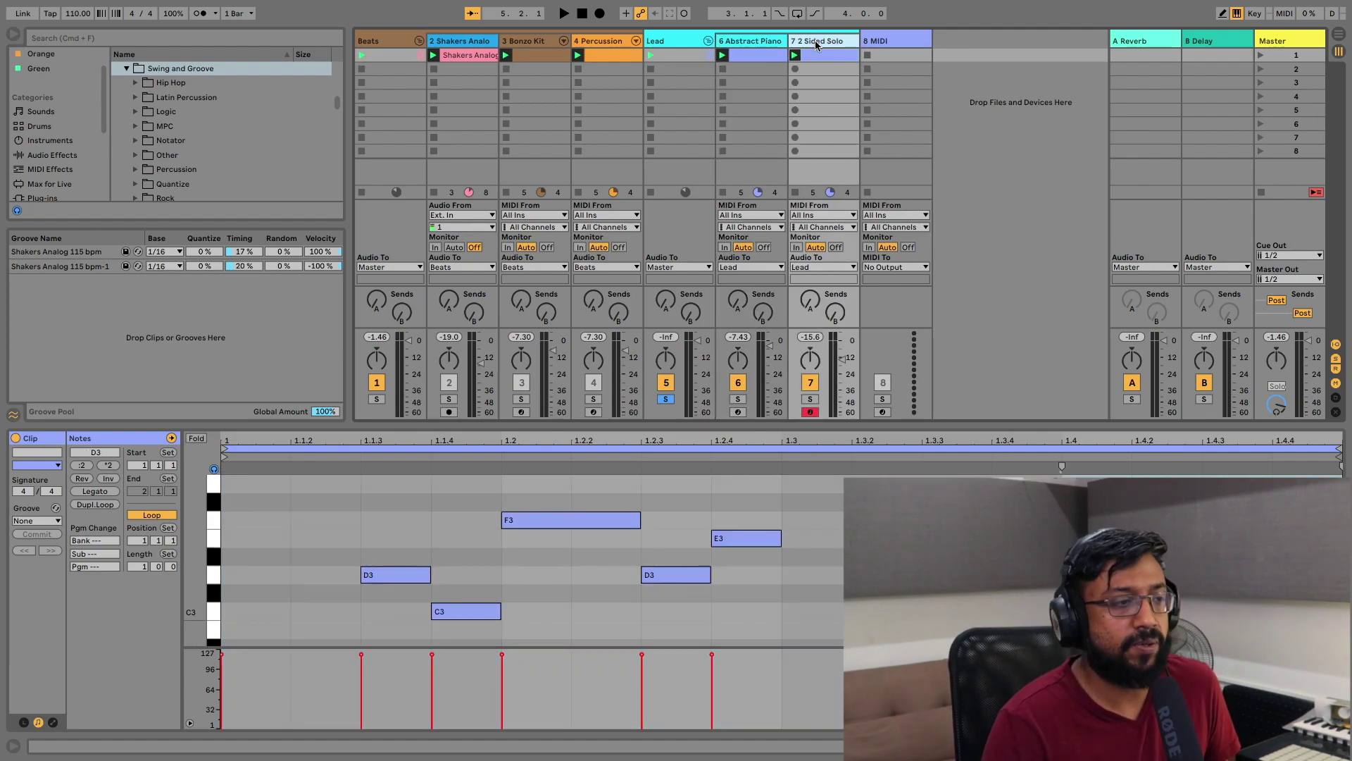
pyautogui.click(738, 399)
pyautogui.press('space')
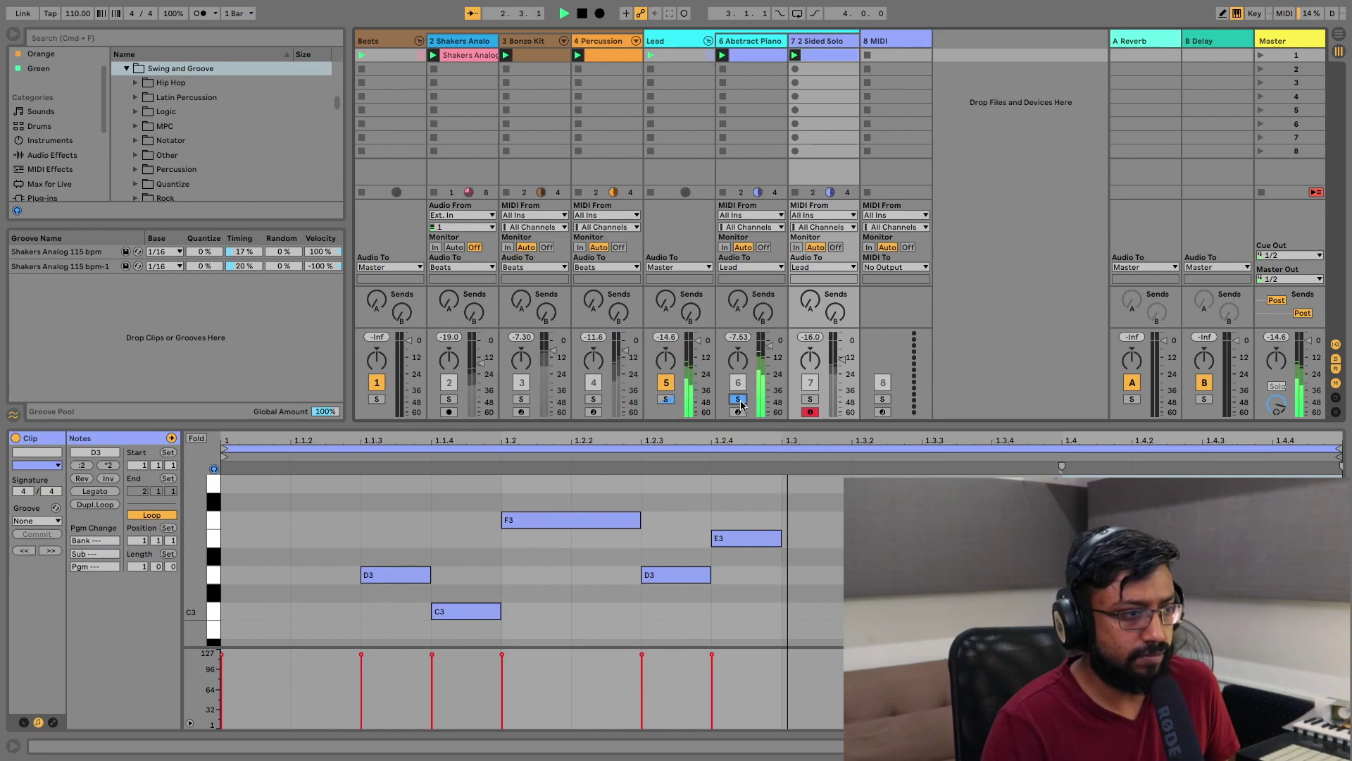
pyautogui.click(812, 400)
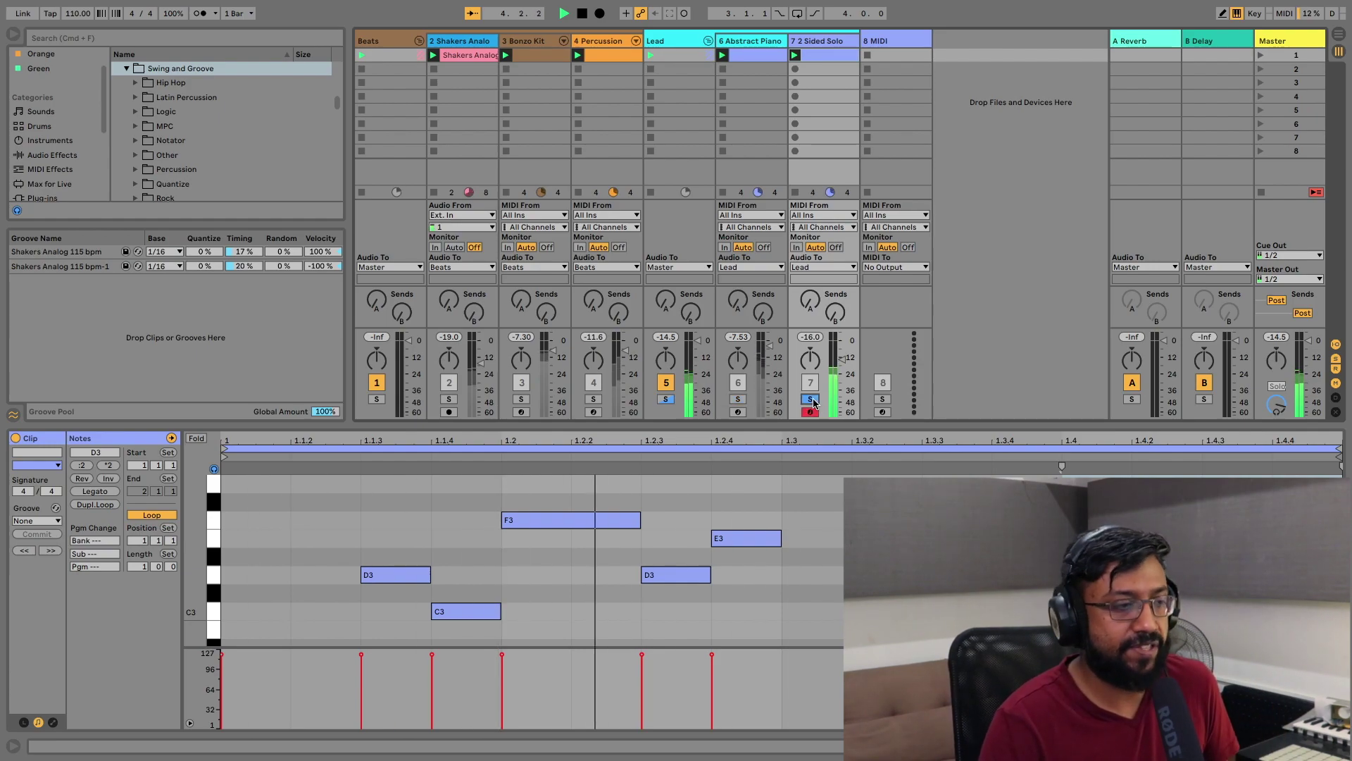
pyautogui.click(670, 402)
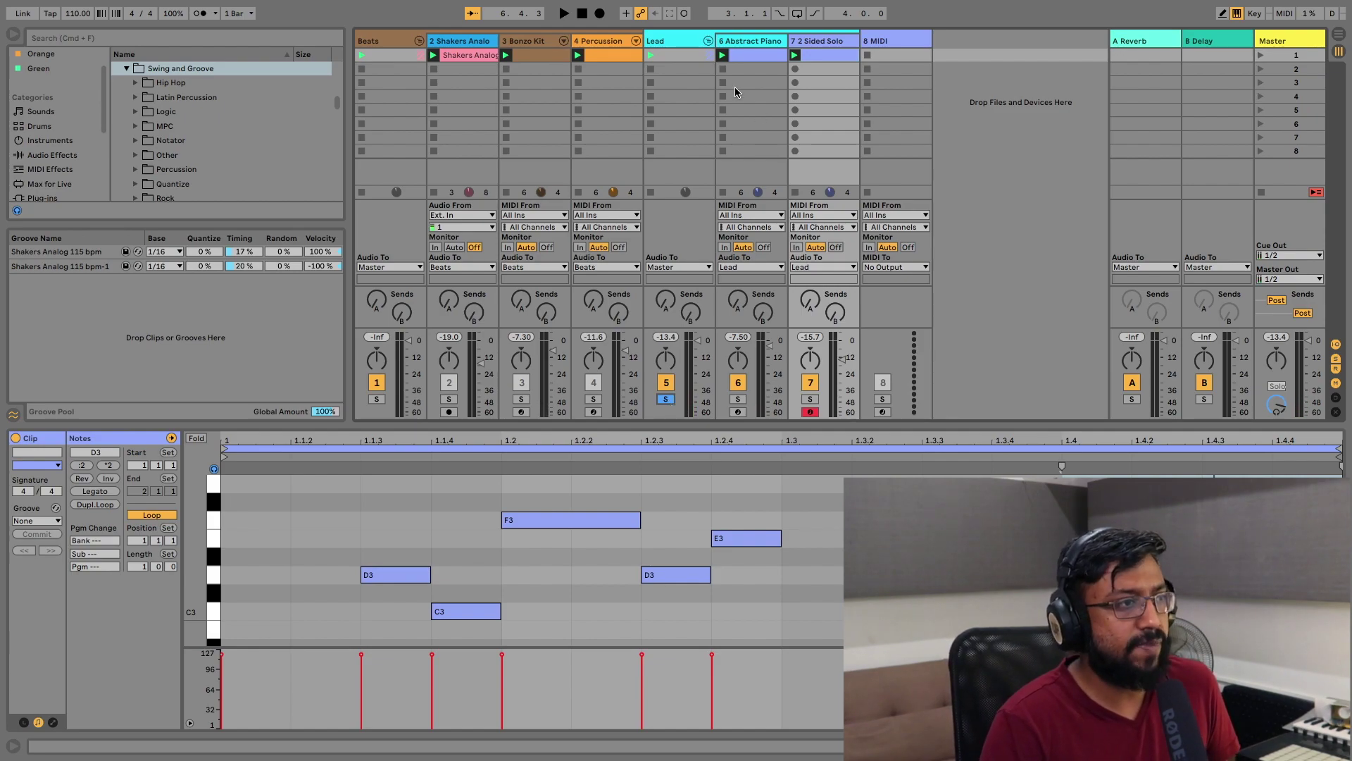
pyautogui.click(746, 58)
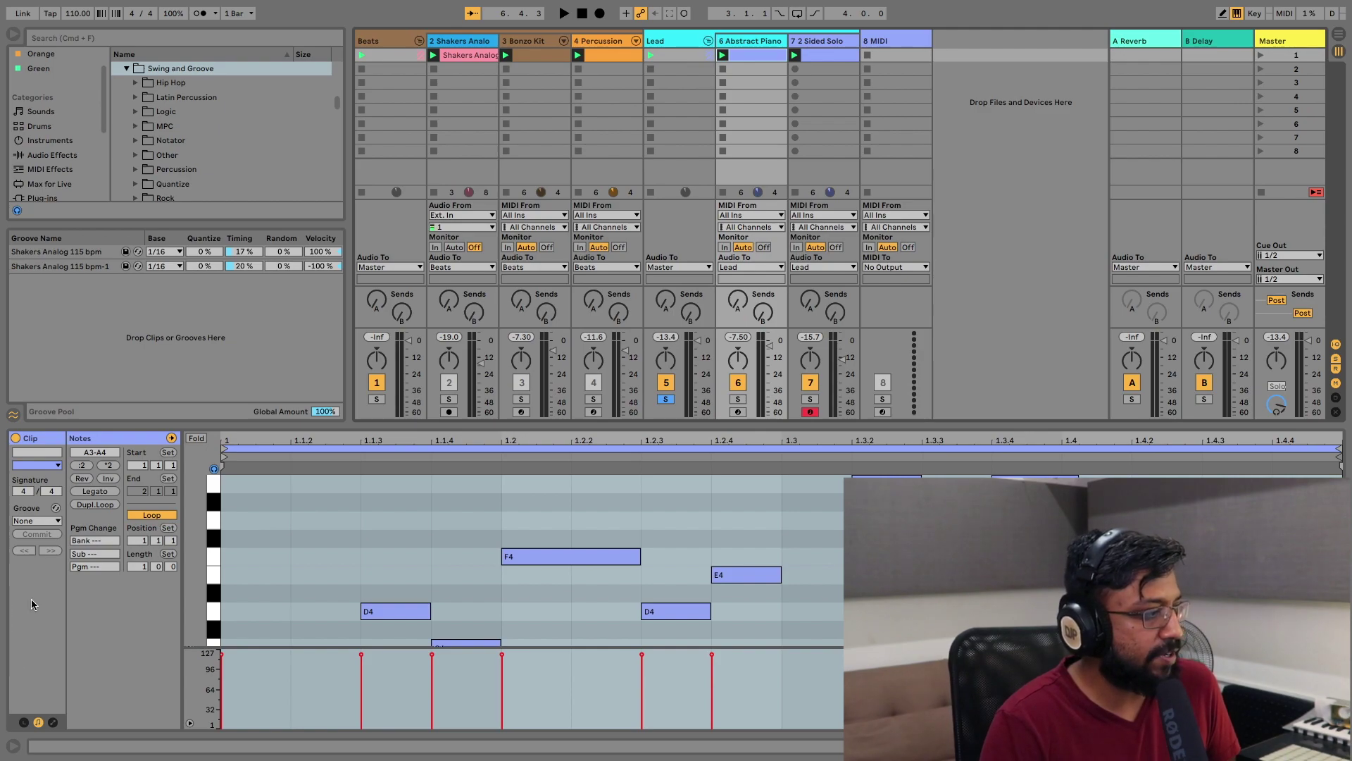
# Give Abstract Piano the 115 bpm shaker groove and 2 Sided Solo the 115 bpm-1 groove, then play
pyautogui.click(51, 521)
pyautogui.click(45, 543)
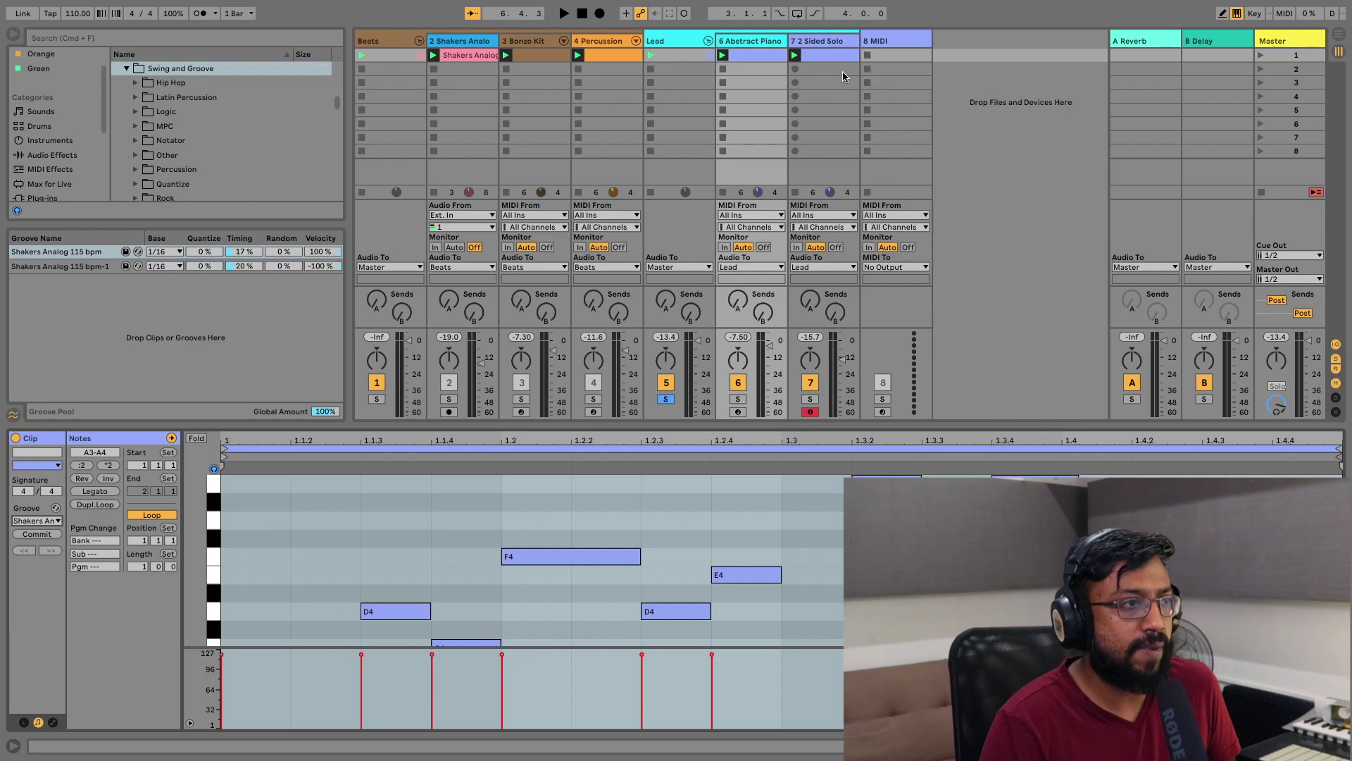
pyautogui.click(830, 57)
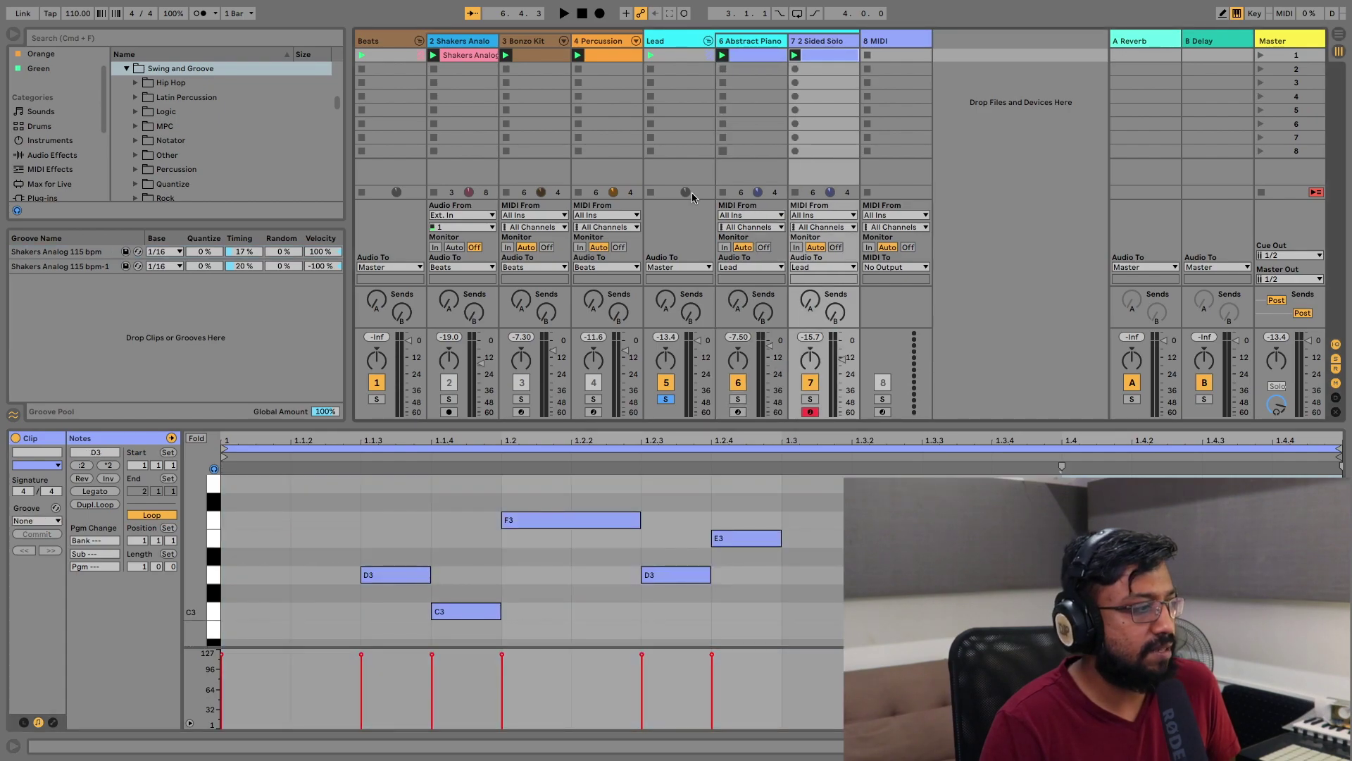
pyautogui.click(37, 521)
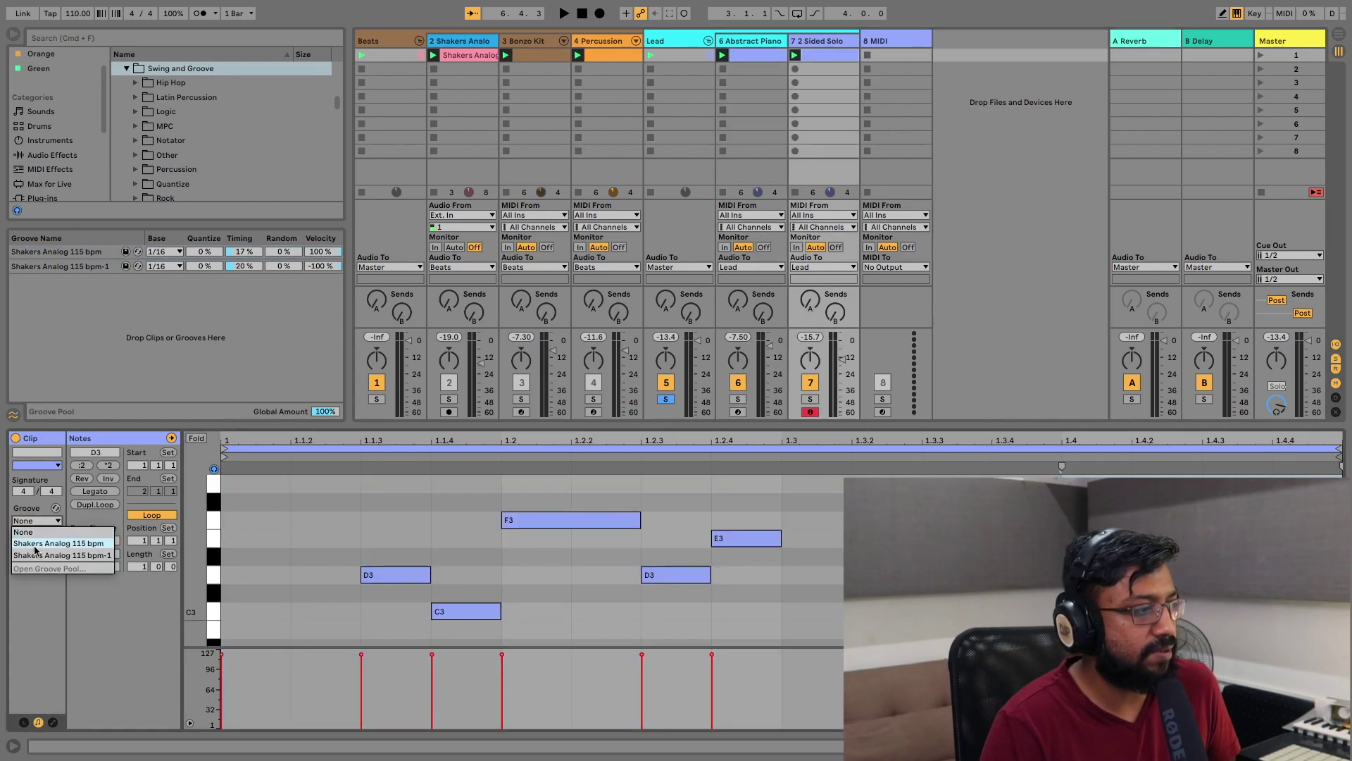
pyautogui.click(34, 558)
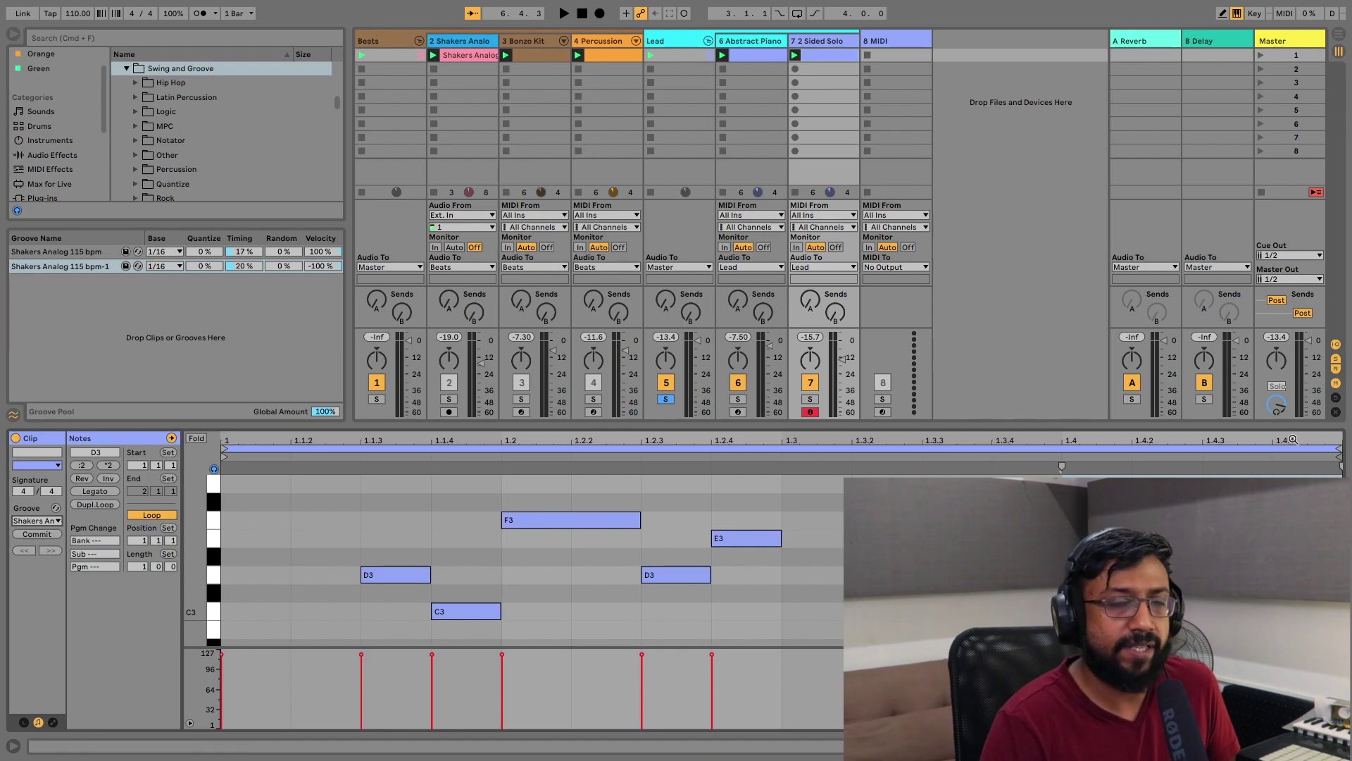
pyautogui.press('space')
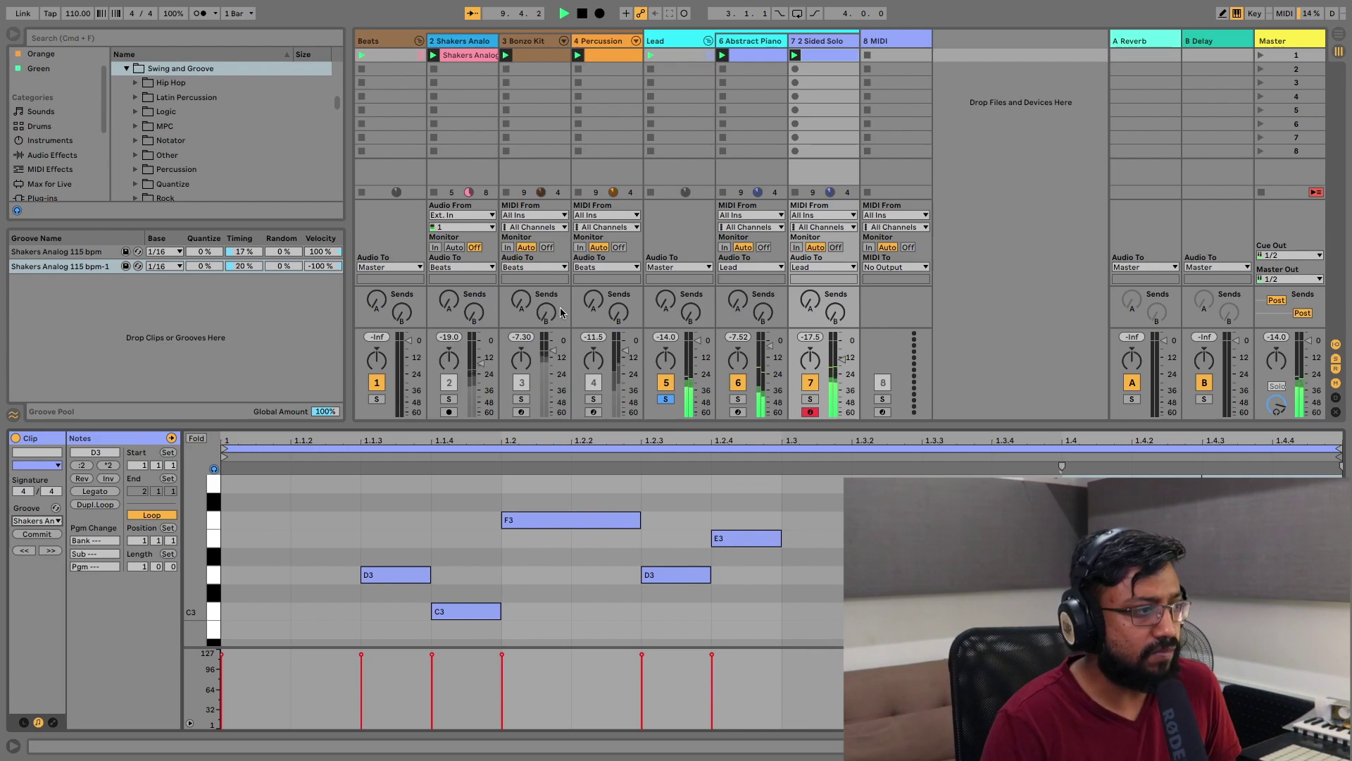
# Release the Lead group's solo, listen to all grooved tracks together, and stop
pyautogui.click(665, 400)
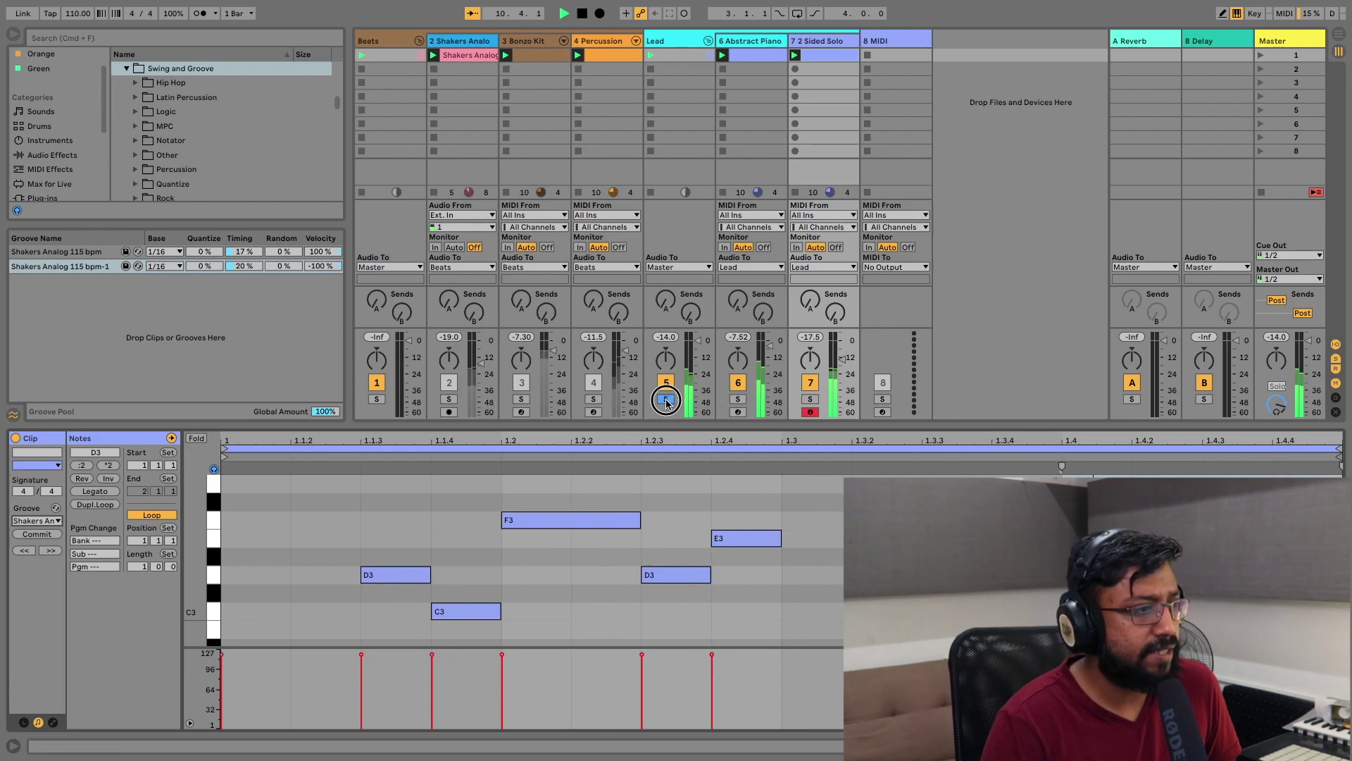
pyautogui.click(666, 400)
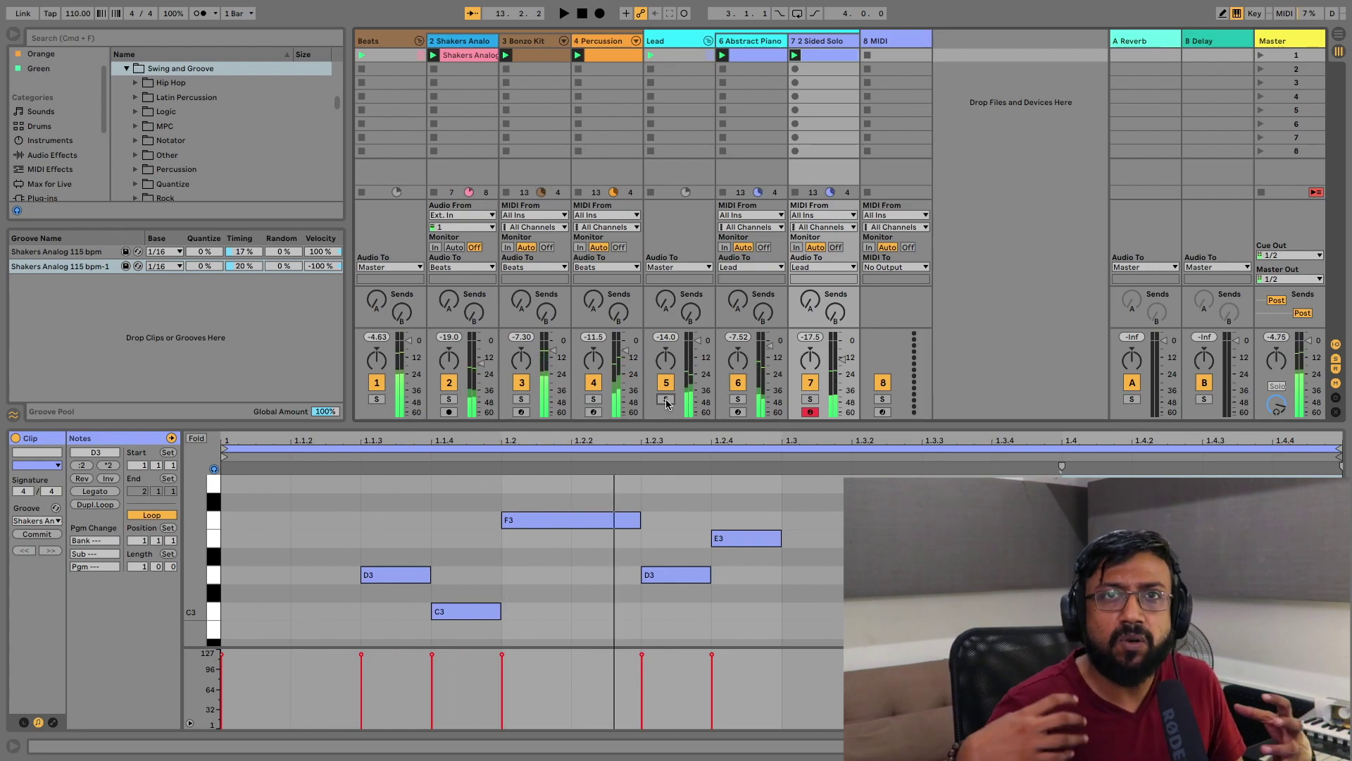
pyautogui.press('space')
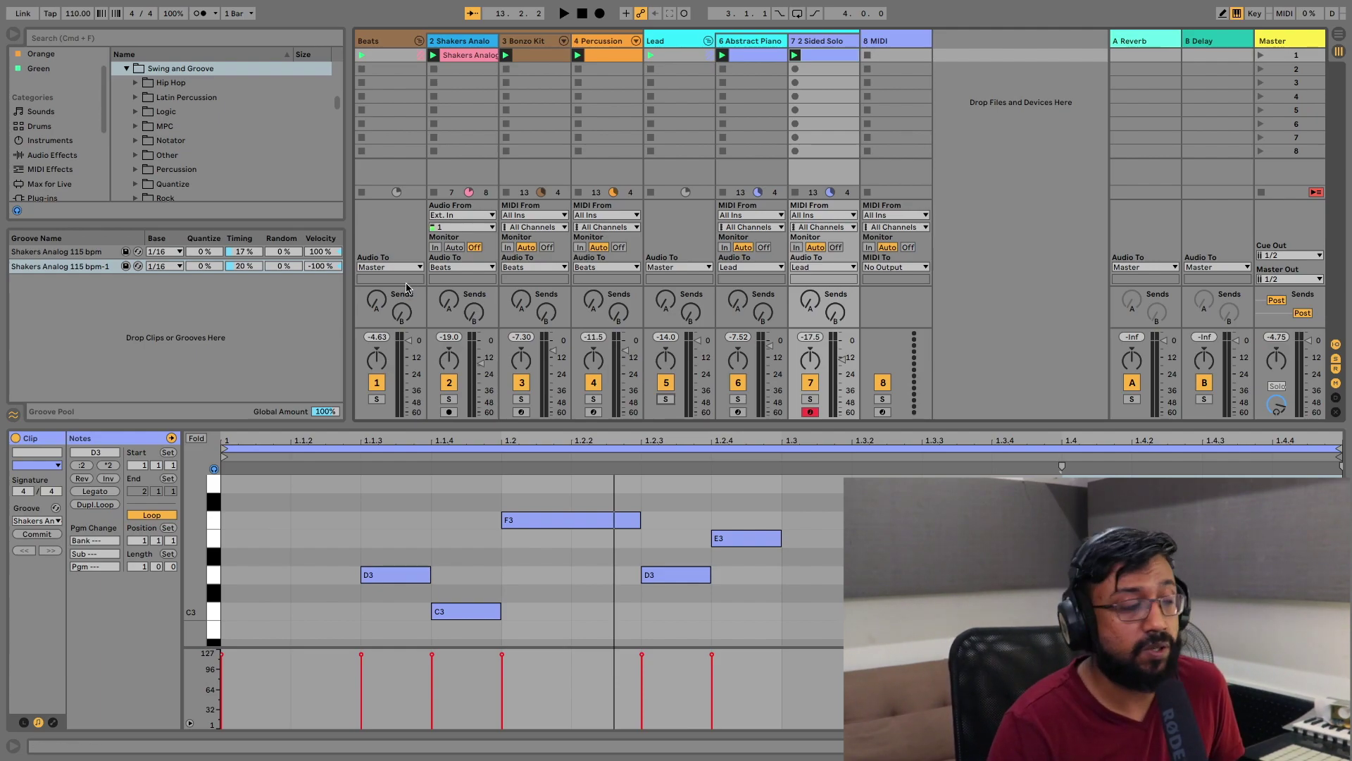
pyautogui.press('space')
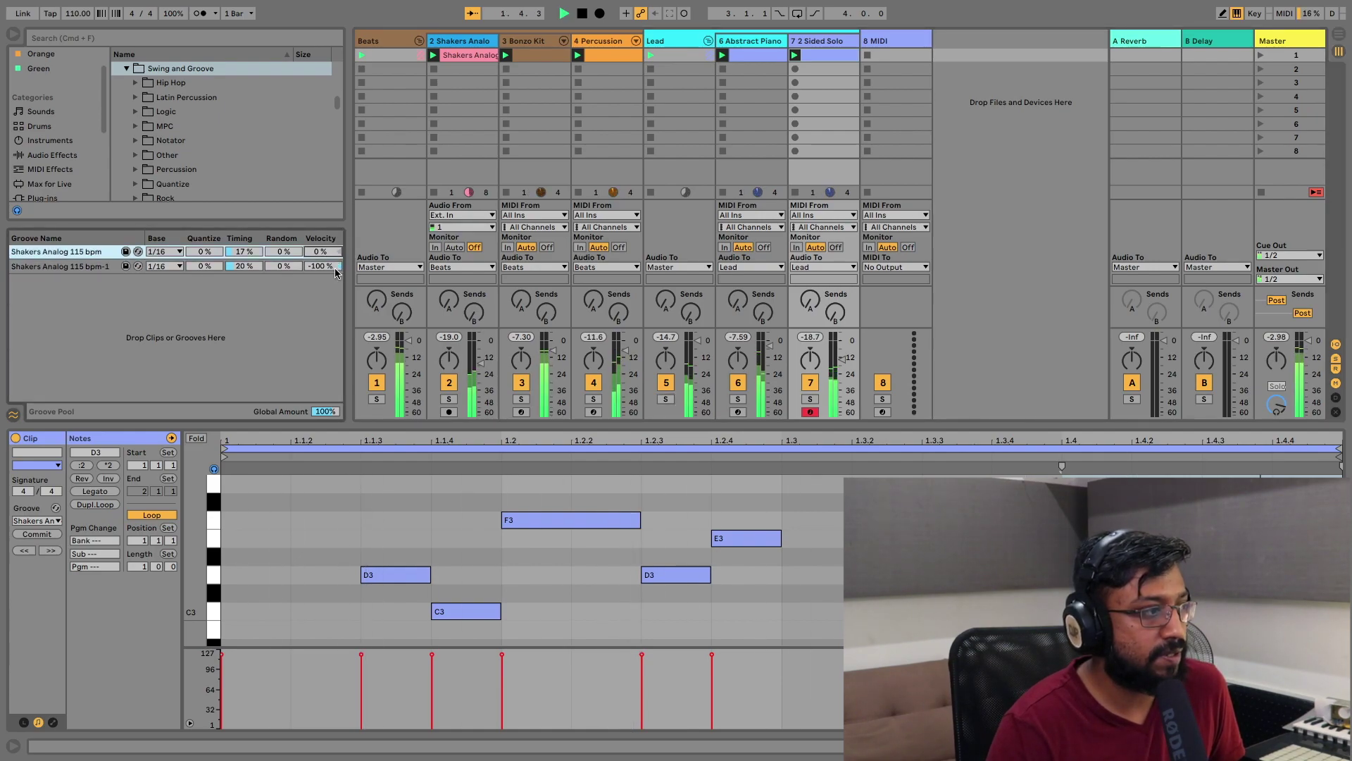
pyautogui.click(335, 267)
pyautogui.press('Delete')
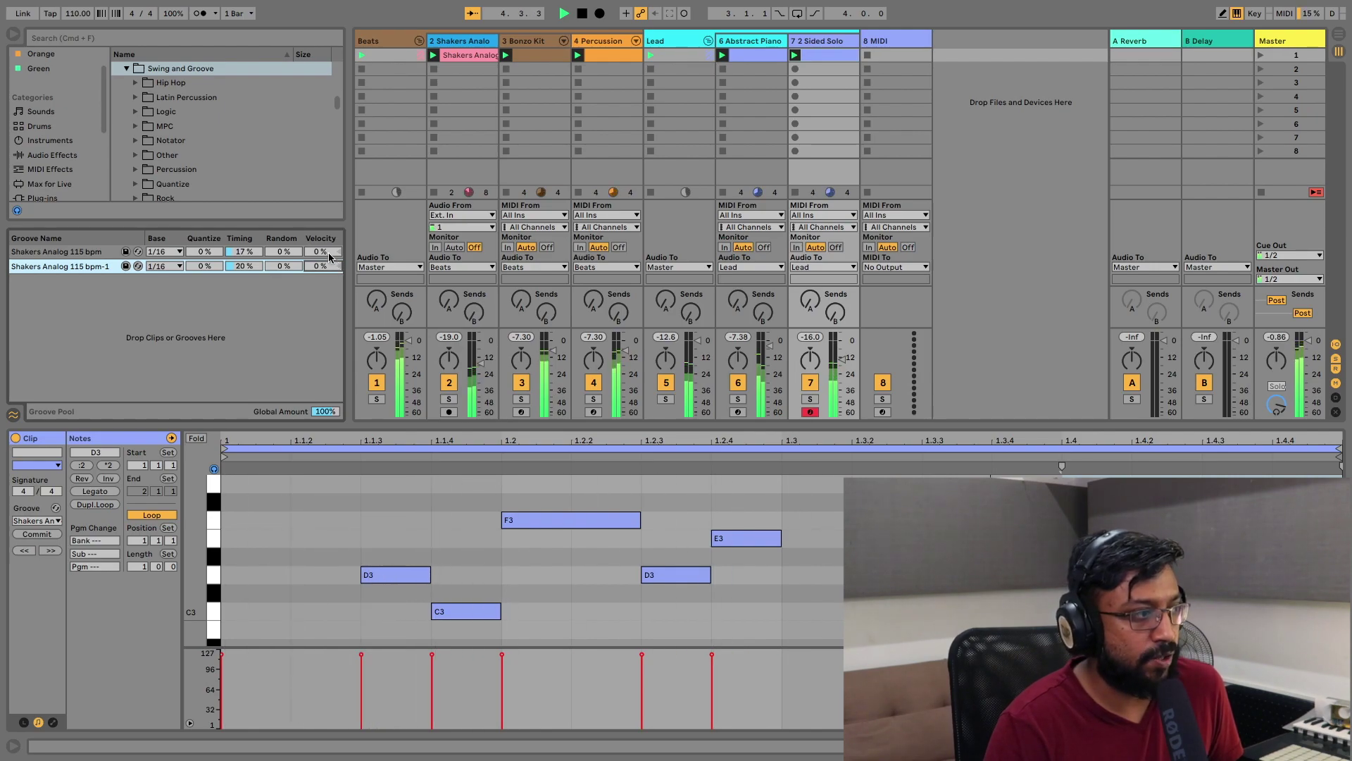
pyautogui.moveTo(320, 251); pyautogui.dragTo(320, 211)
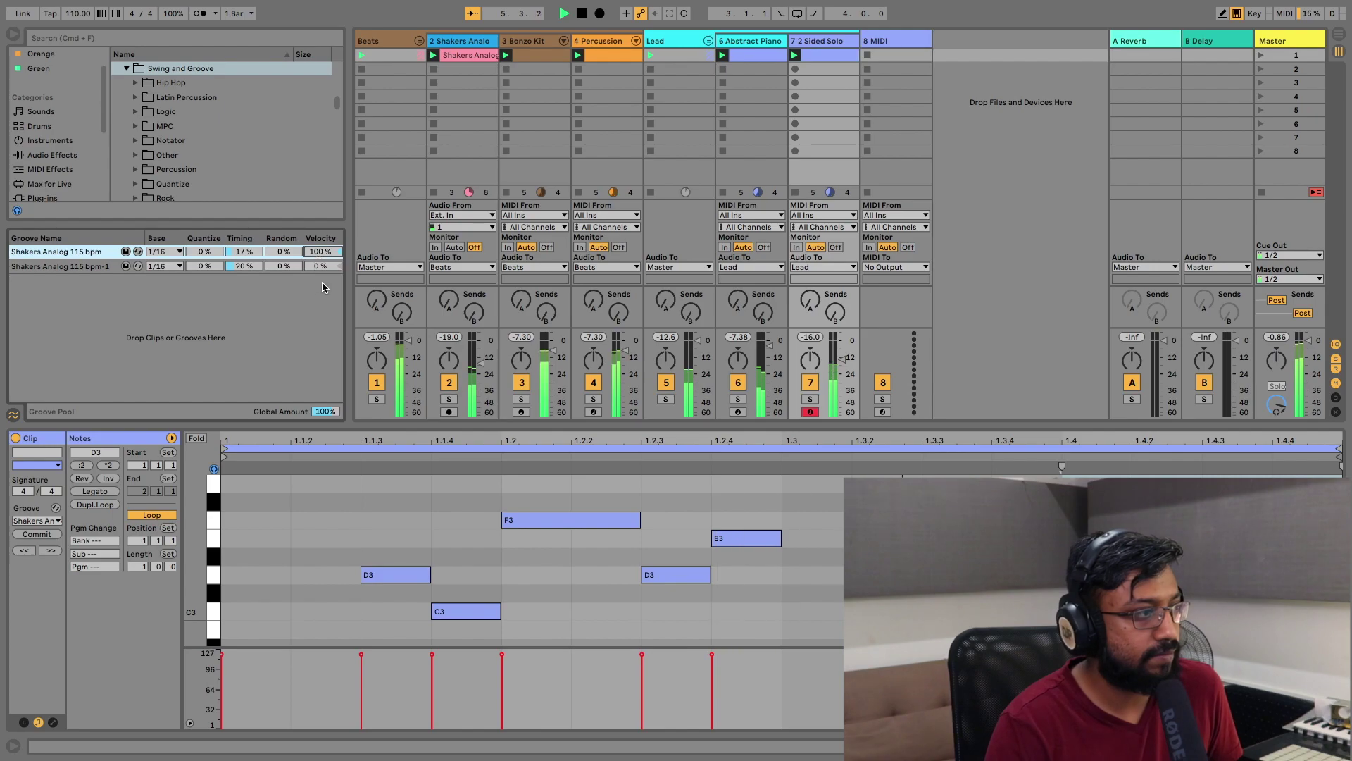
pyautogui.moveTo(322, 266); pyautogui.dragTo(322, 331)
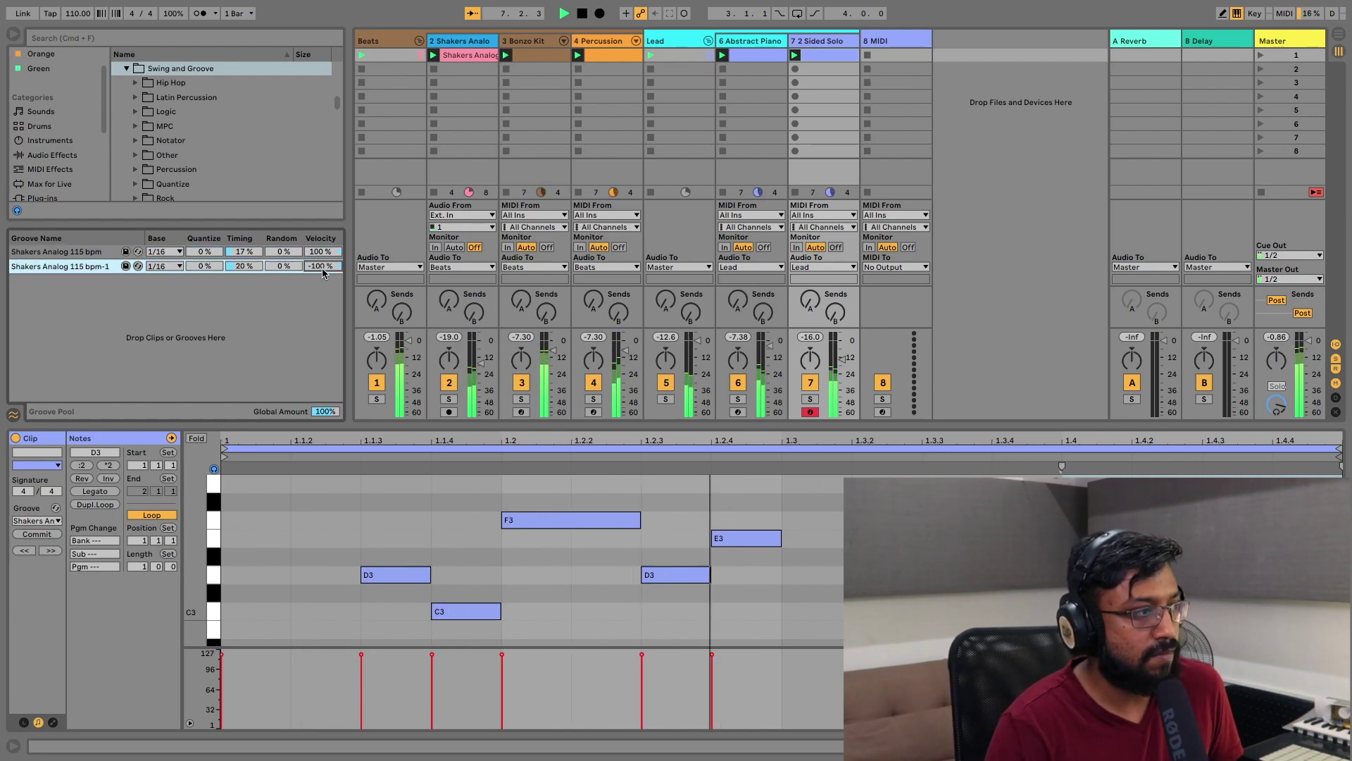
pyautogui.press('space')
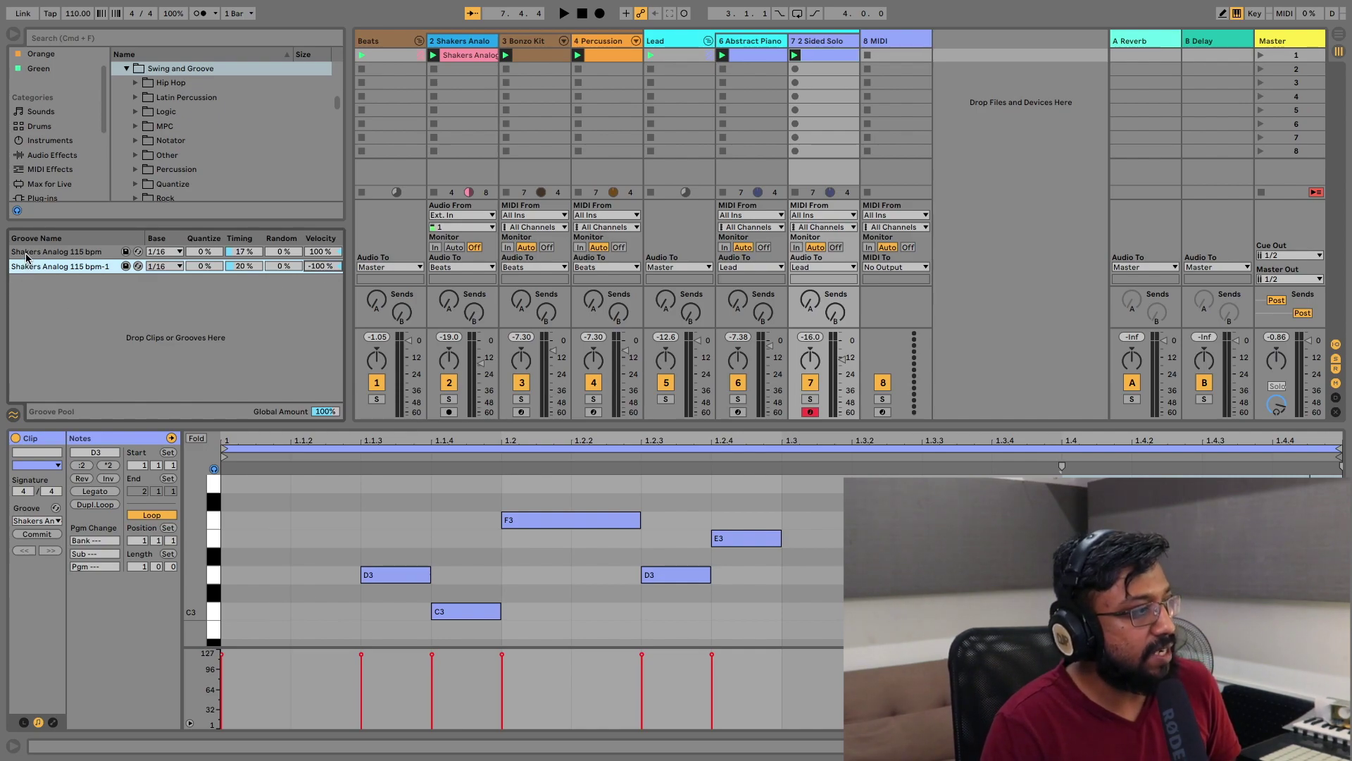
# Drop the Shakers Analog 115 bpm groove into track 8 MIDI's first clip slot as C1 shaker notes
pyautogui.click(54, 253)
pyautogui.moveTo(53, 253); pyautogui.dragTo(902, 61)
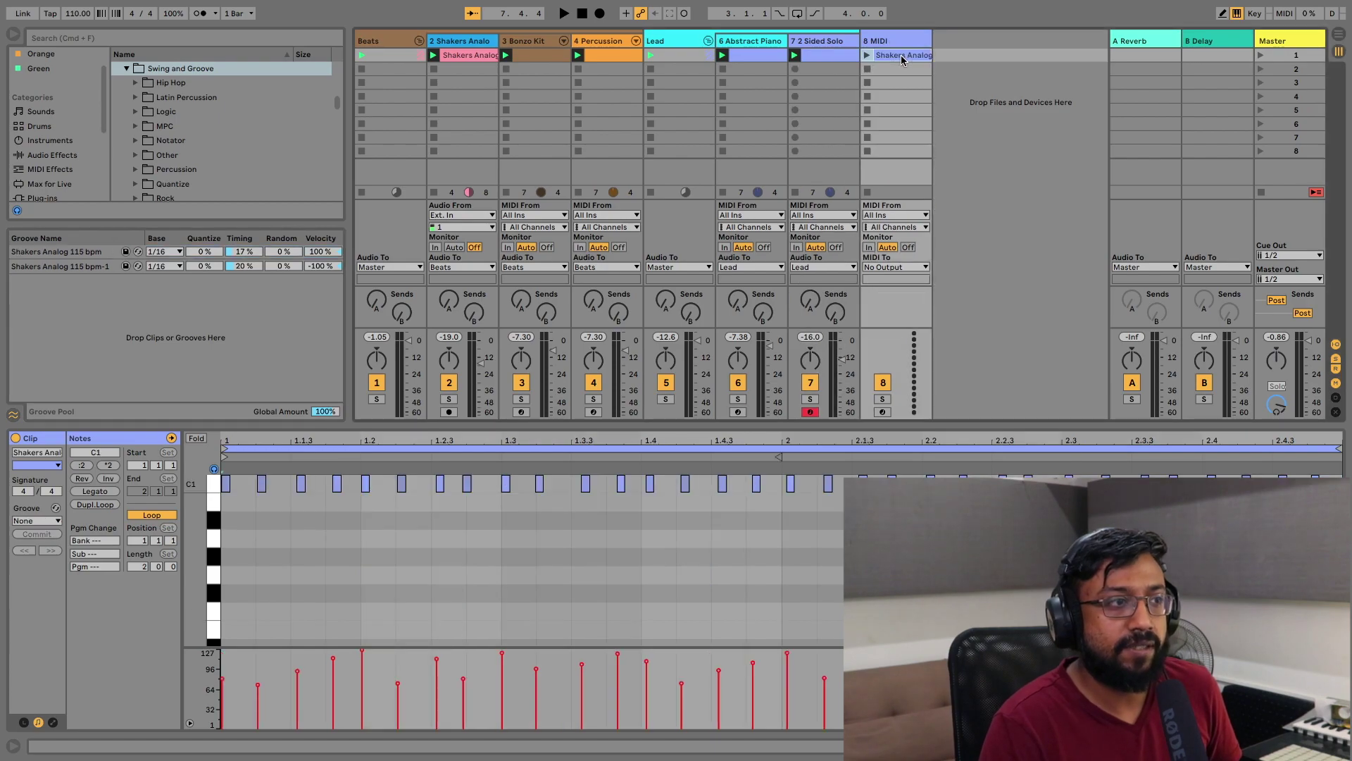